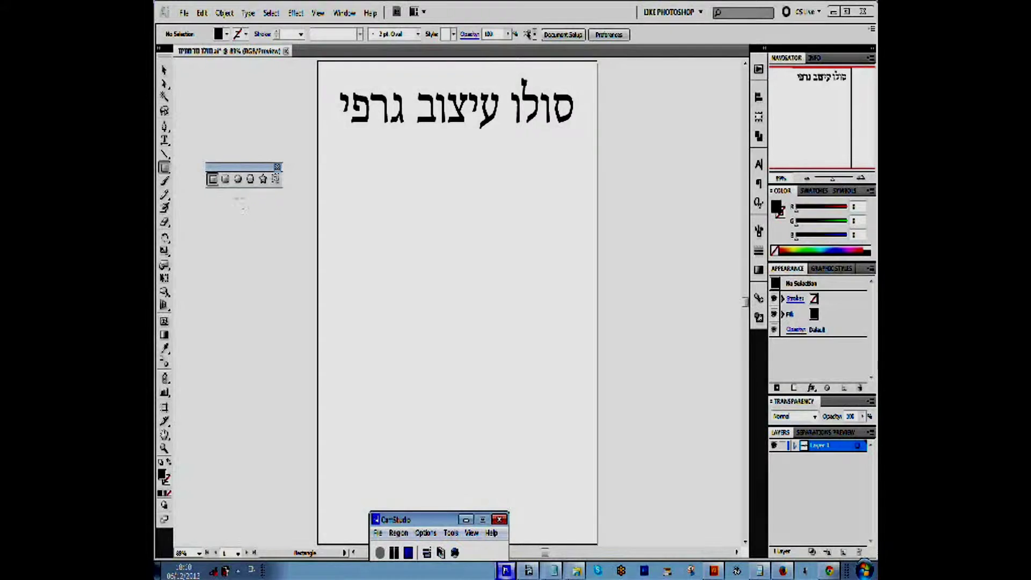
- Select the Rounded Rectangle Tool from the shape tools panel
left_click(226, 179)
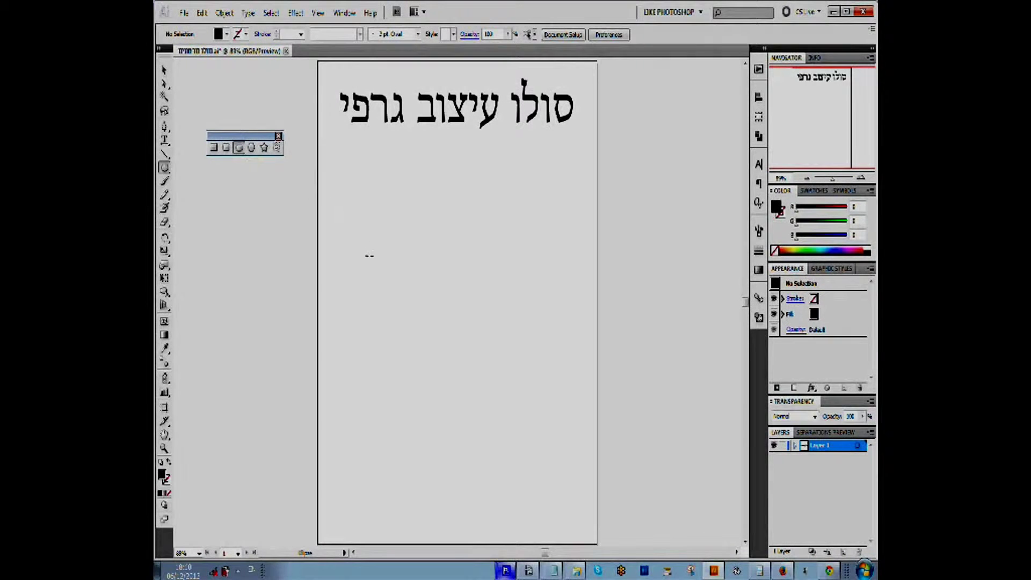
- Draw an ellipse below the title, give it default white fill and black stroke, and widen it
left_click_drag(369, 256, 561, 318)
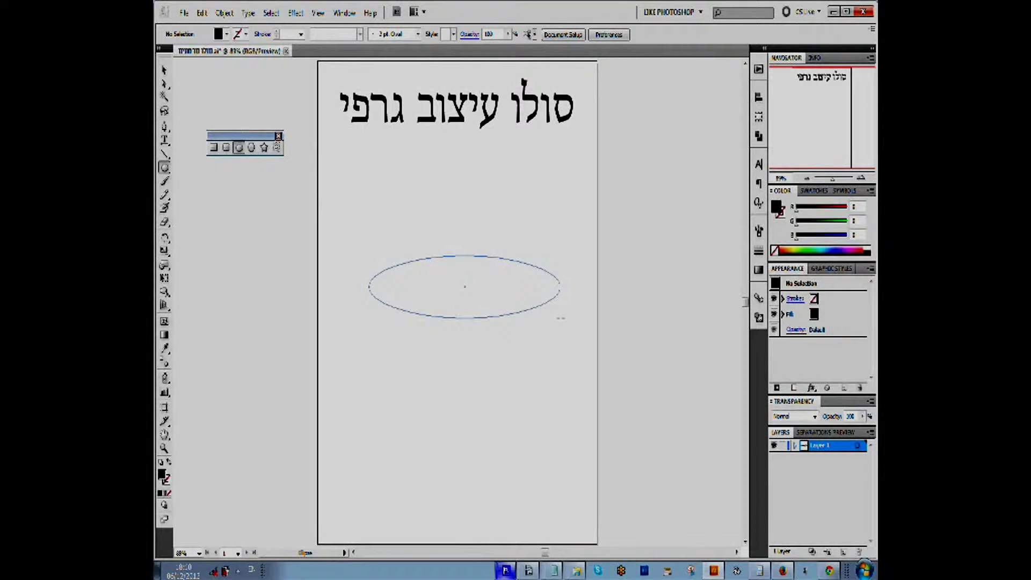
left_click(164, 70)
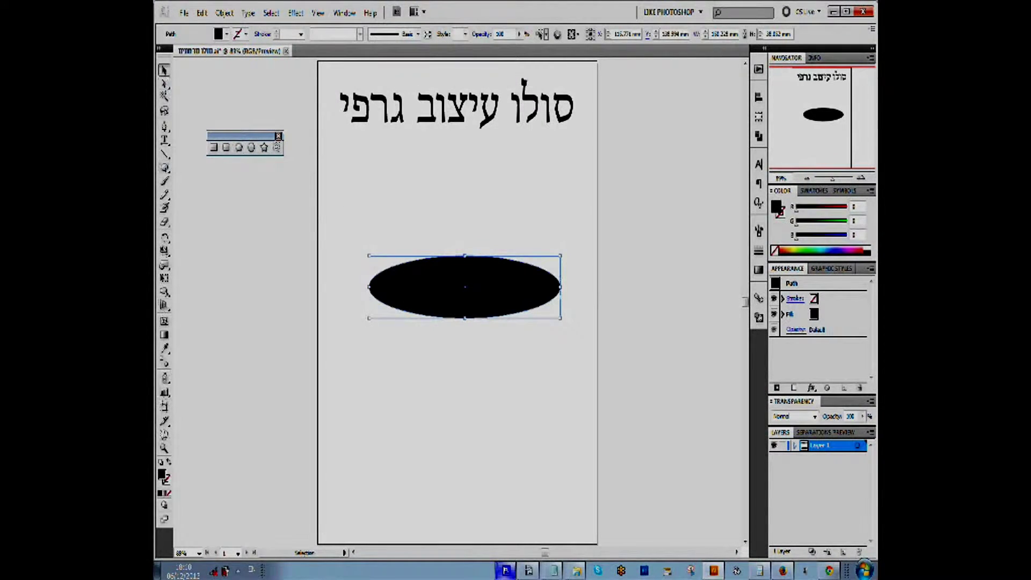
left_click(161, 463)
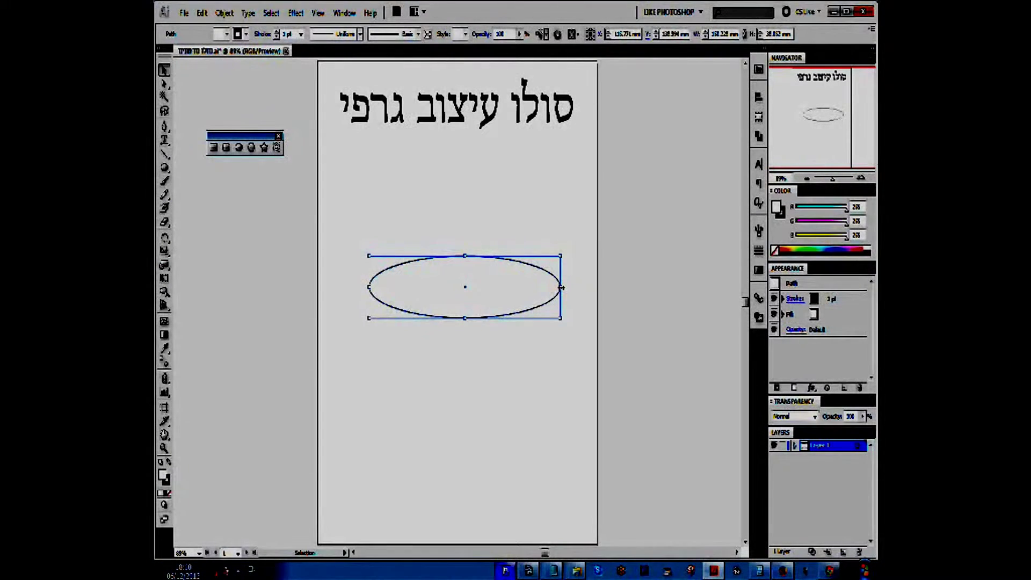
left_click_drag(561, 288, 581, 287)
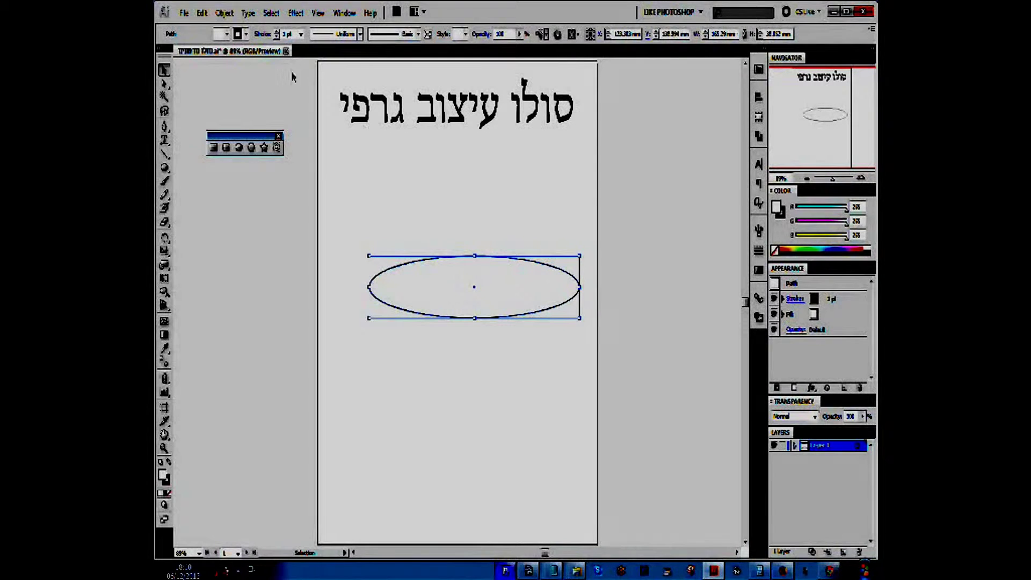
left_click(225, 13)
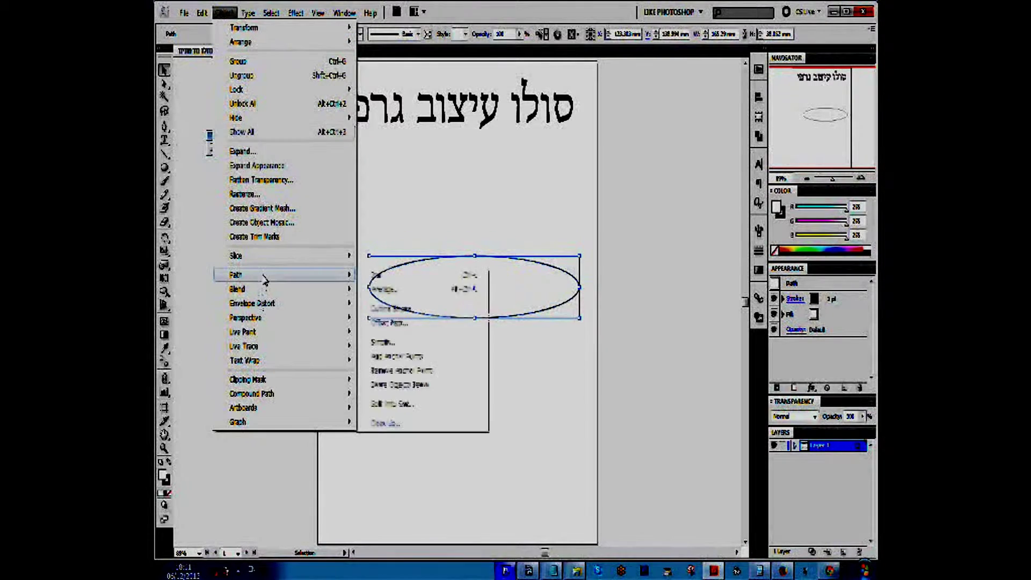
mouse_move(282, 275)
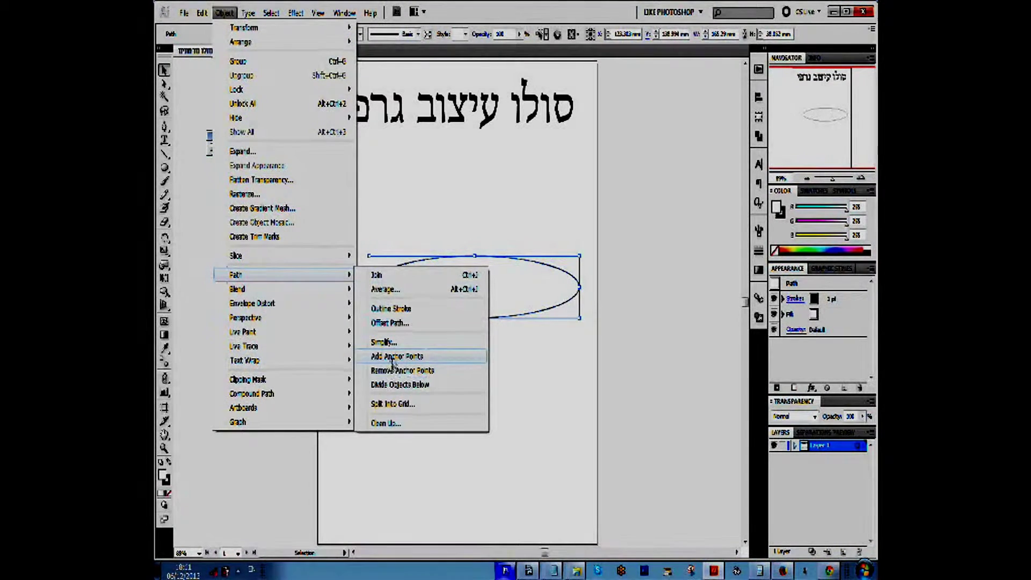
- Add anchor points to the ellipse and move it up toward the Hebrew title
left_click(425, 358)
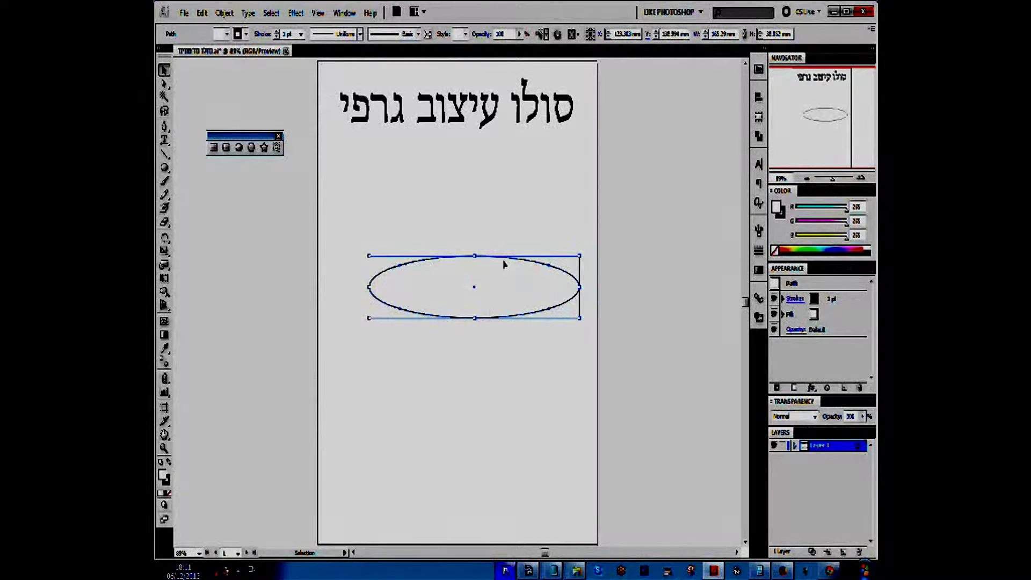
left_click(165, 84)
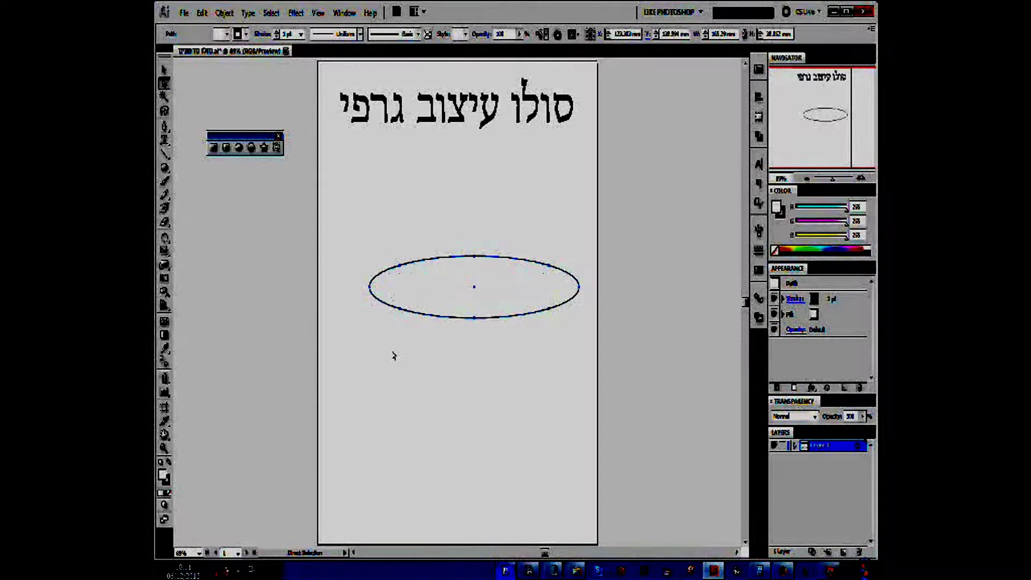
left_click(164, 70)
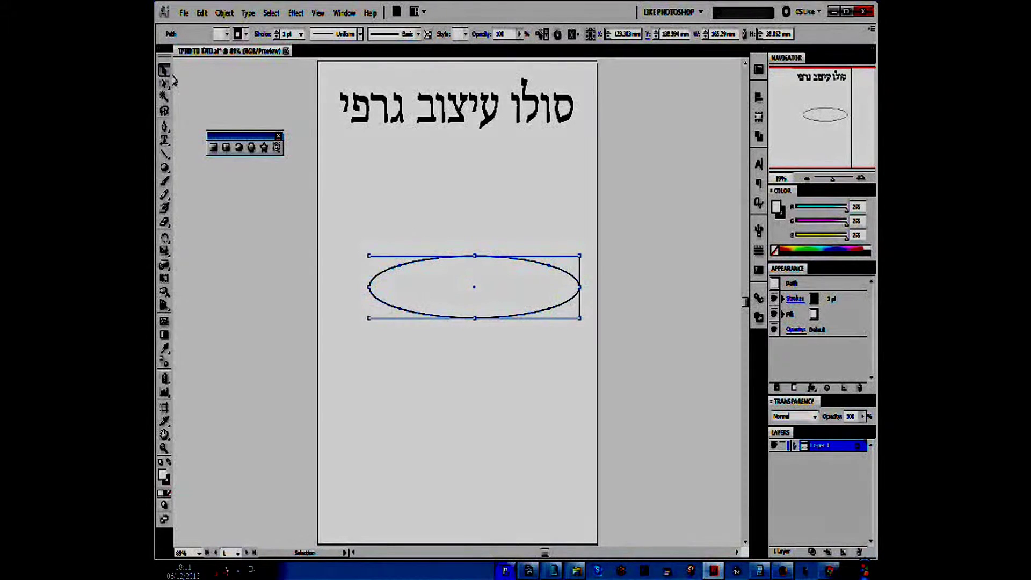
left_click_drag(435, 289, 427, 252)
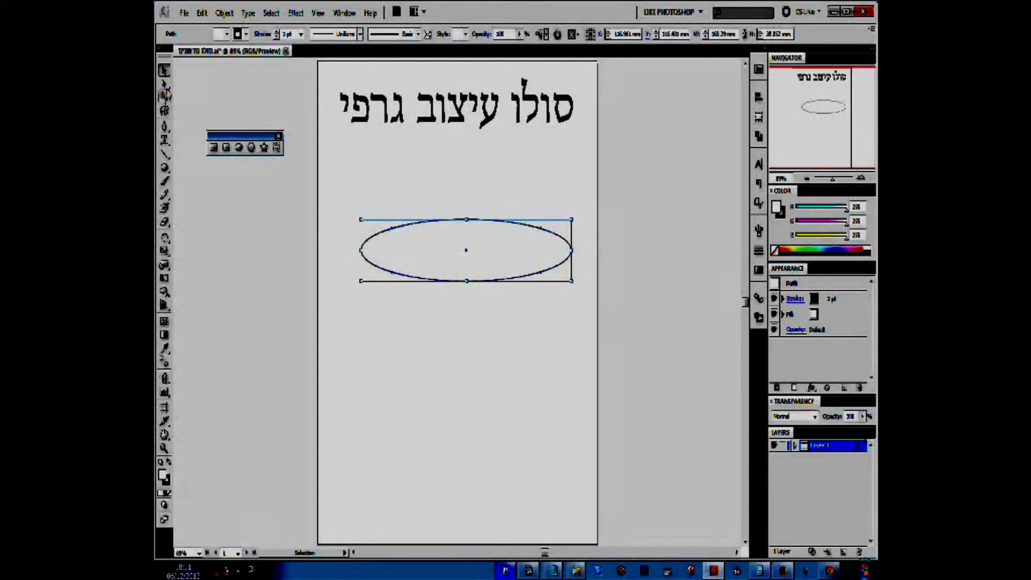
left_click(165, 83)
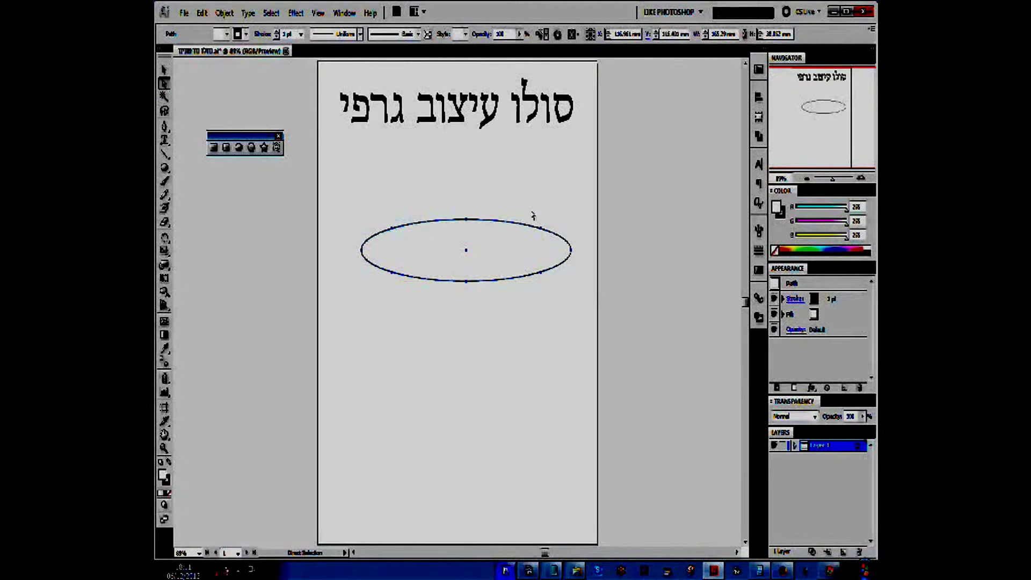
- Average the anchors at the ellipse's right and left ends to pinch it into a lens
left_click_drag(546, 281, 544, 288)
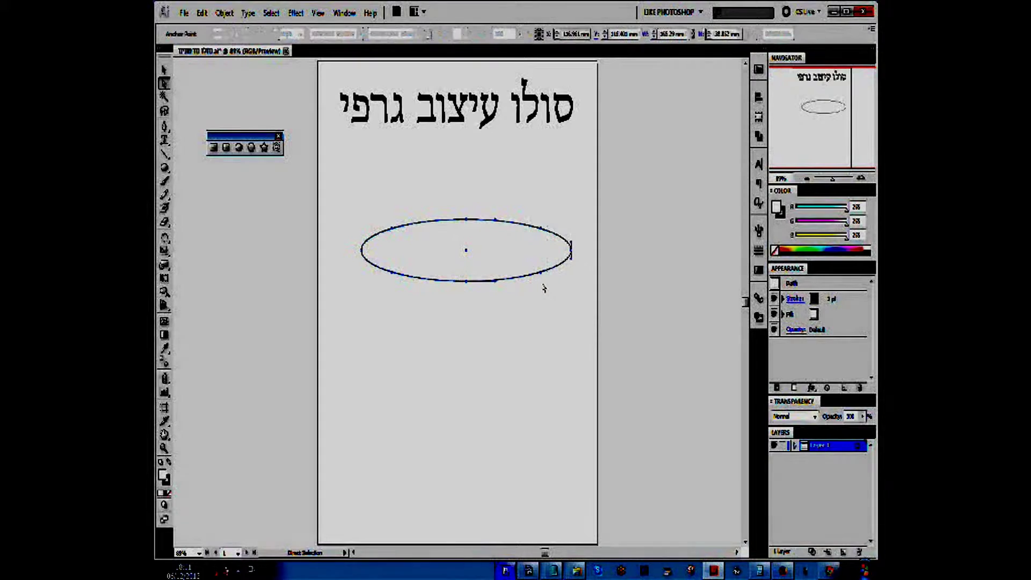
right_click(541, 282)
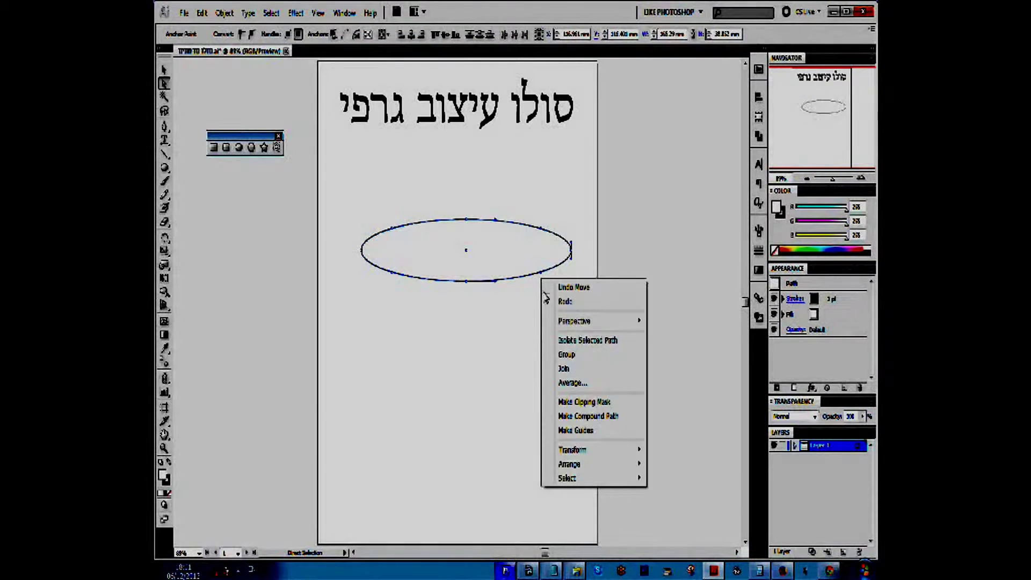
left_click(567, 383)
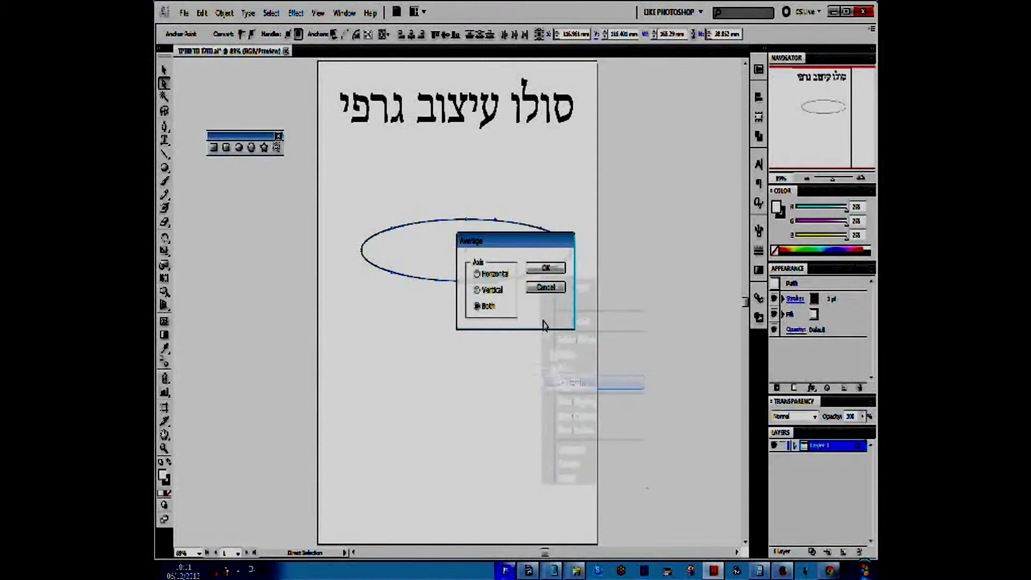
left_click(542, 268)
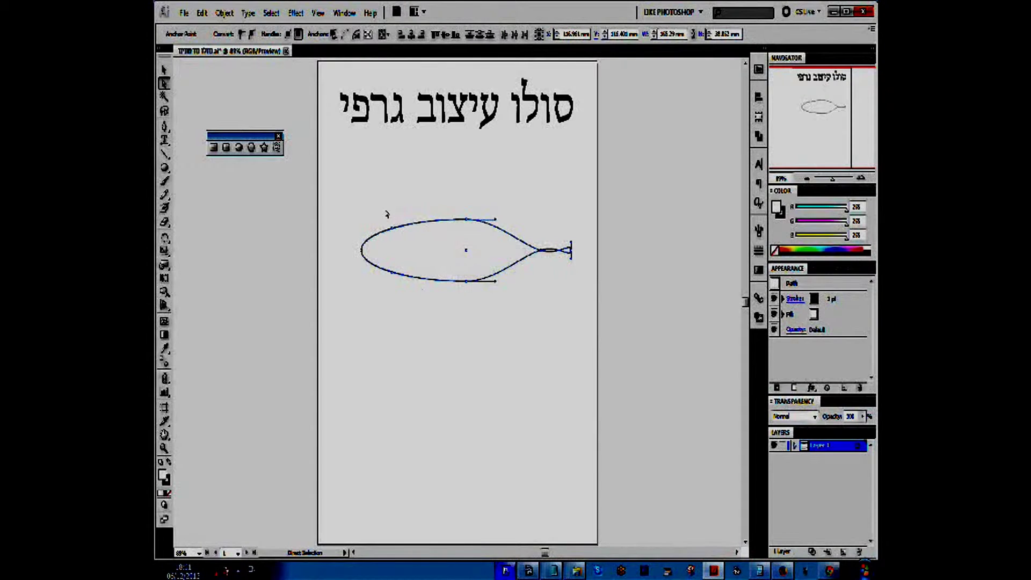
mouse_move(402, 210)
left_mouse_down()
mouse_move(404, 286)
mouse_move(401, 276)
left_mouse_up()
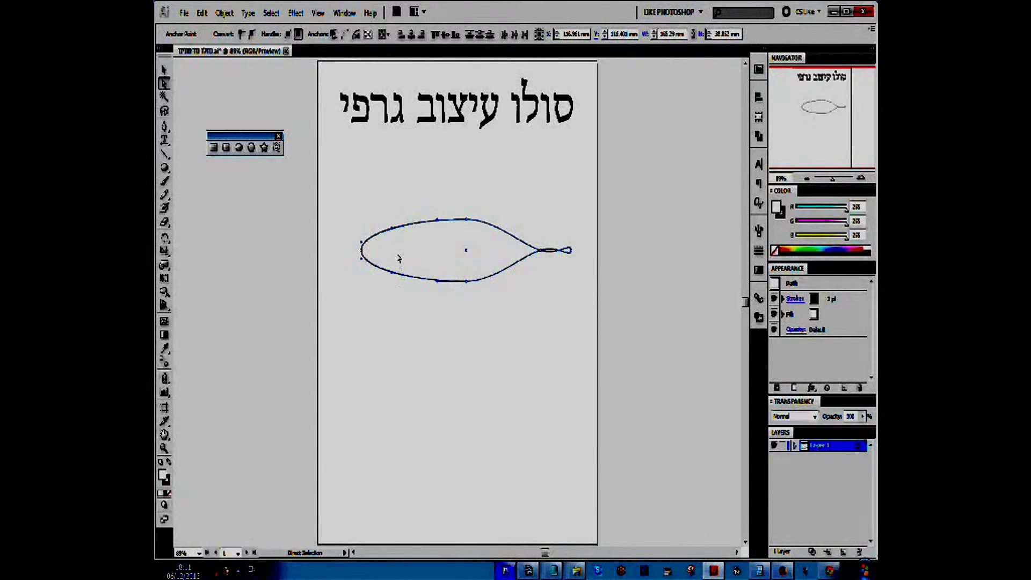
right_click(399, 259)
left_click(425, 358)
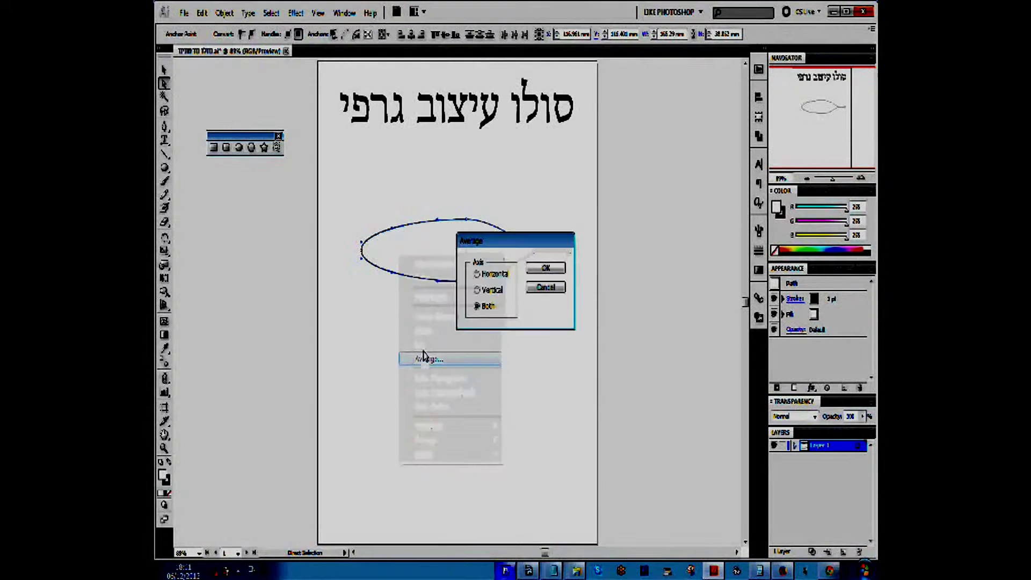
left_click(545, 267)
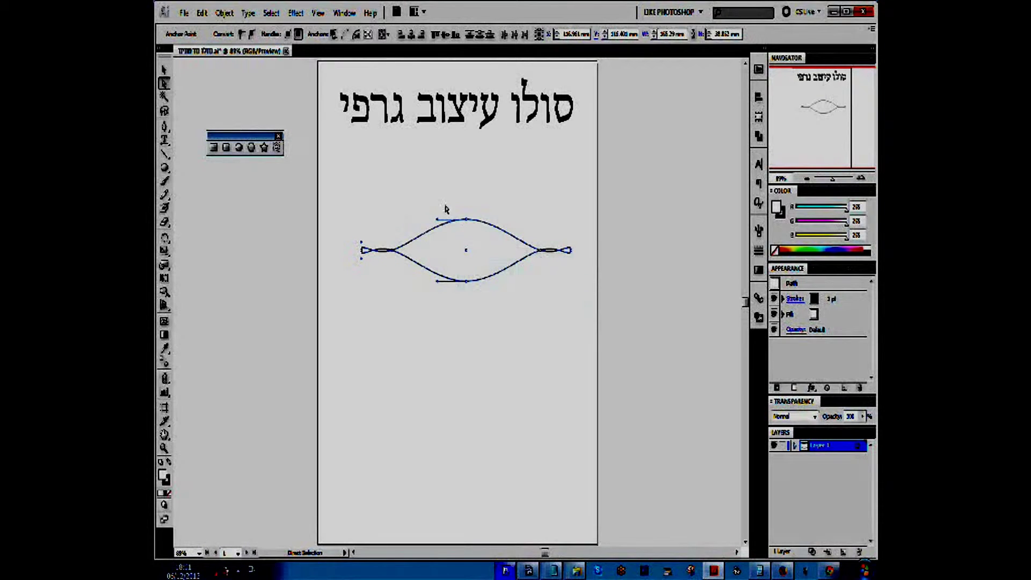
- Average the middle anchors to flatten the lens into a thin horizontal line
left_click_drag(450, 195, 479, 311)
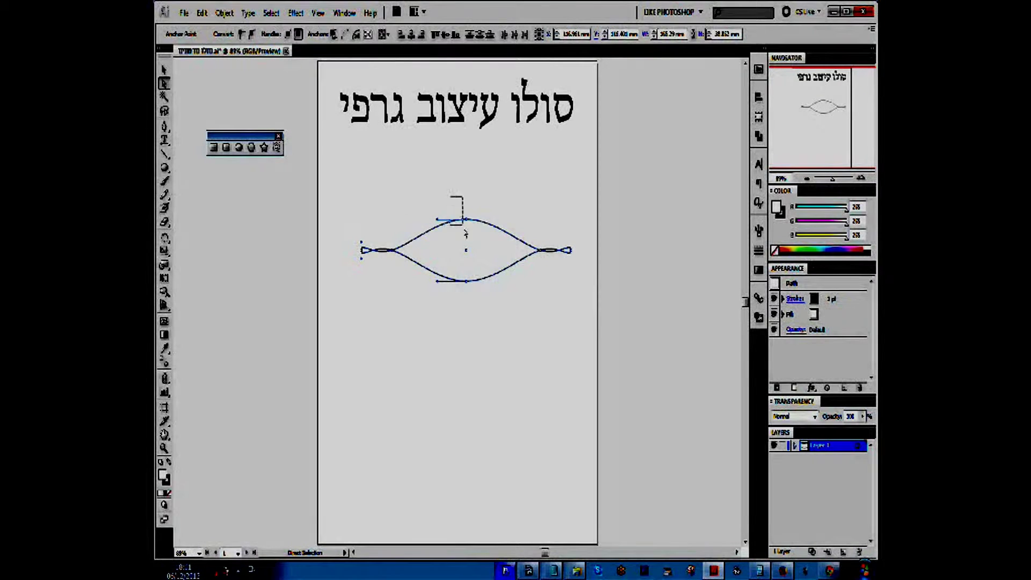
right_click(475, 257)
left_click(499, 358)
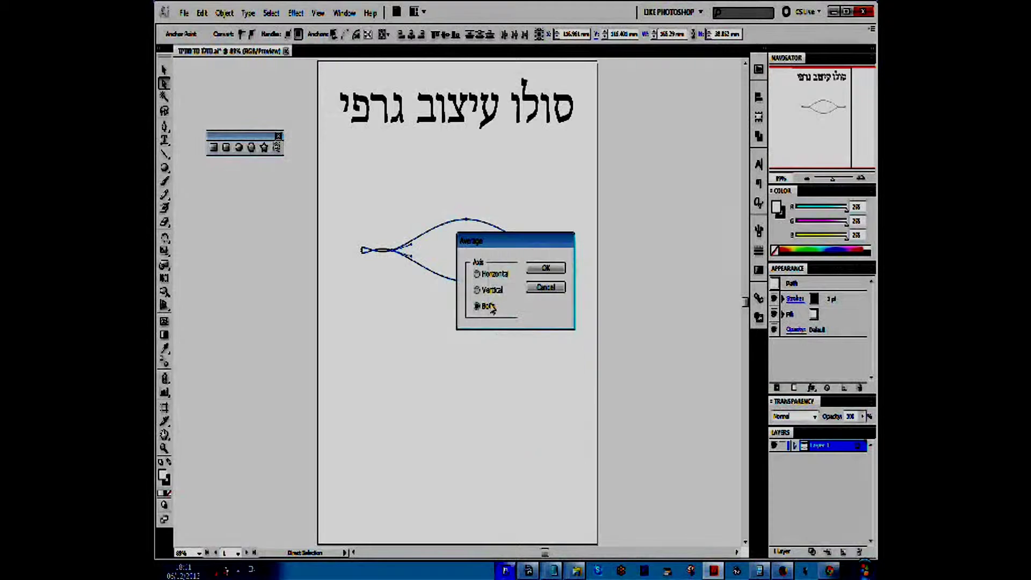
left_click(545, 267)
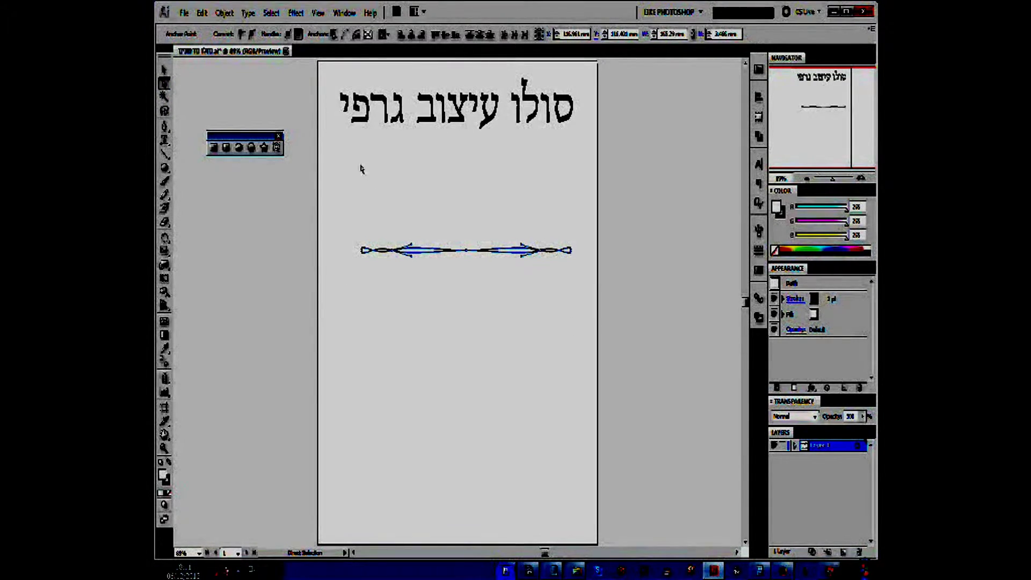
- Stretch the ornament taller into a looping wave and float the Swatches panel beside it
left_click(164, 70)
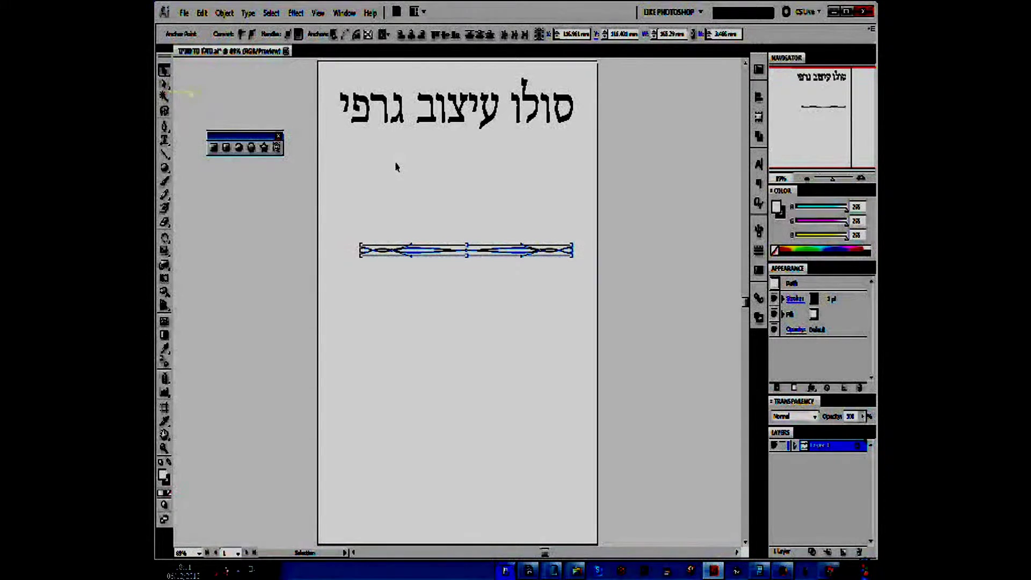
left_click(401, 183)
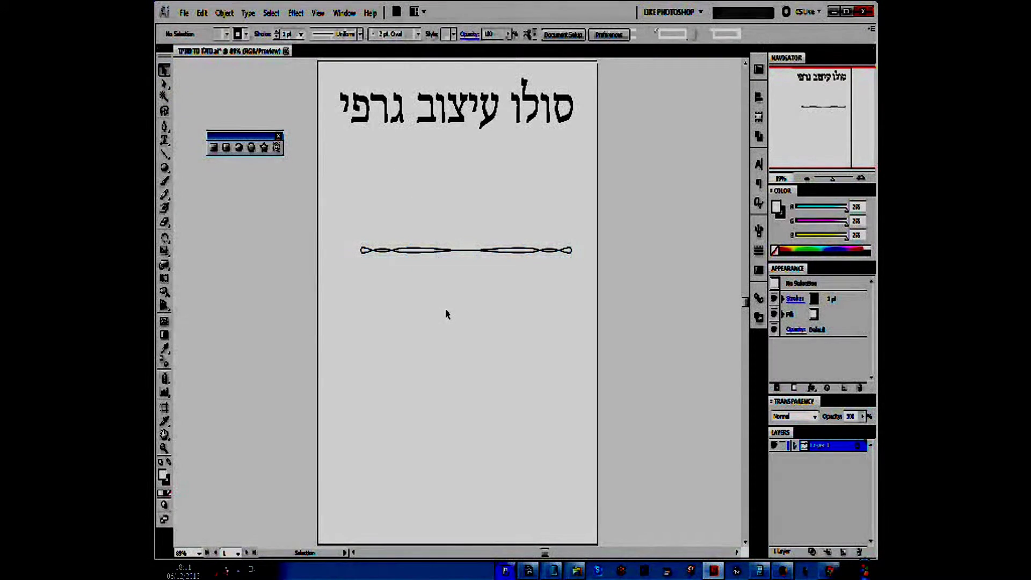
left_click(467, 250)
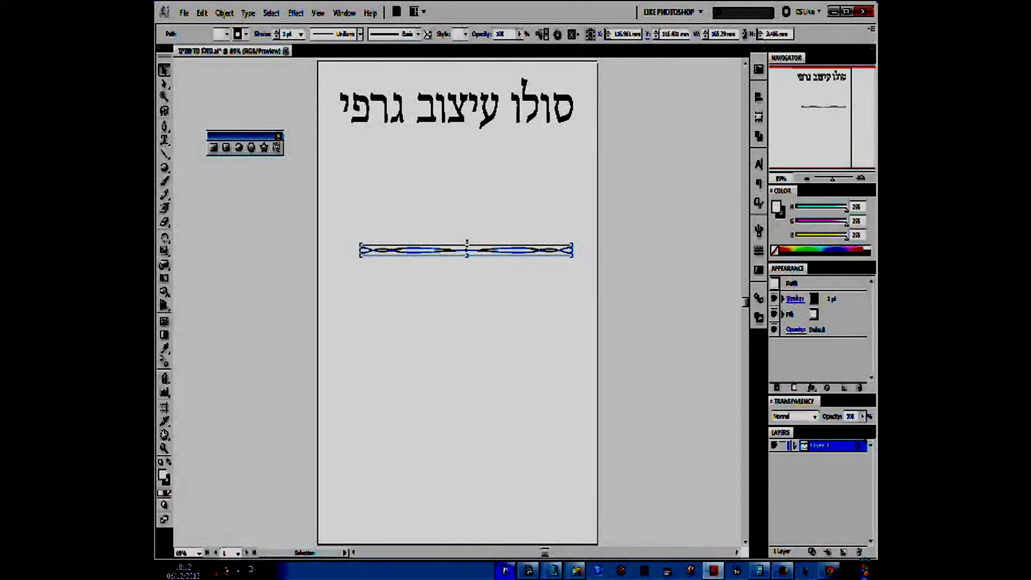
mouse_move(467, 243)
left_mouse_down()
mouse_move(467, 184)
mouse_move(483, 276)
left_mouse_up()
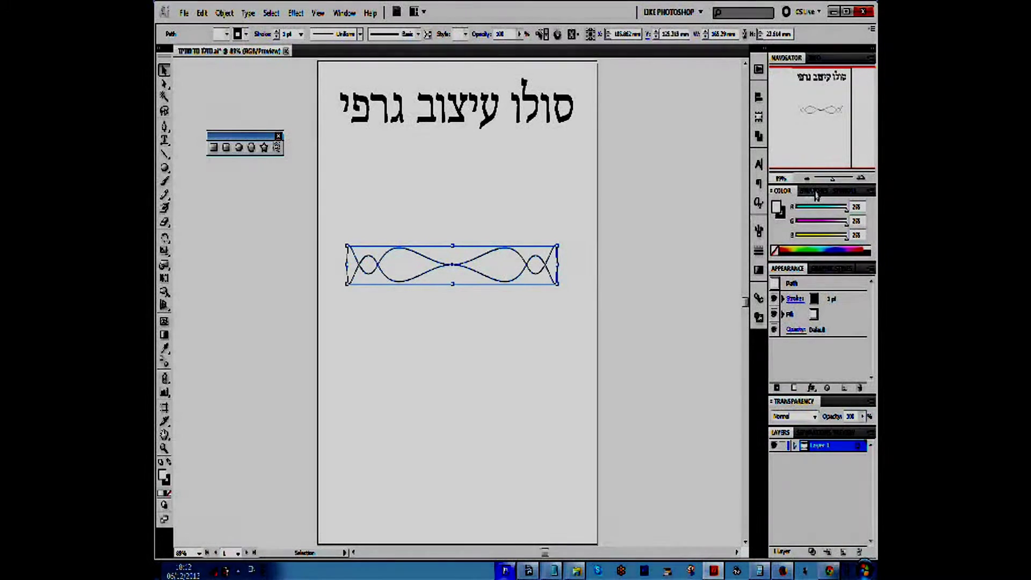
mouse_move(808, 191)
left_mouse_down()
mouse_move(693, 213)
mouse_move(722, 351)
left_mouse_up()
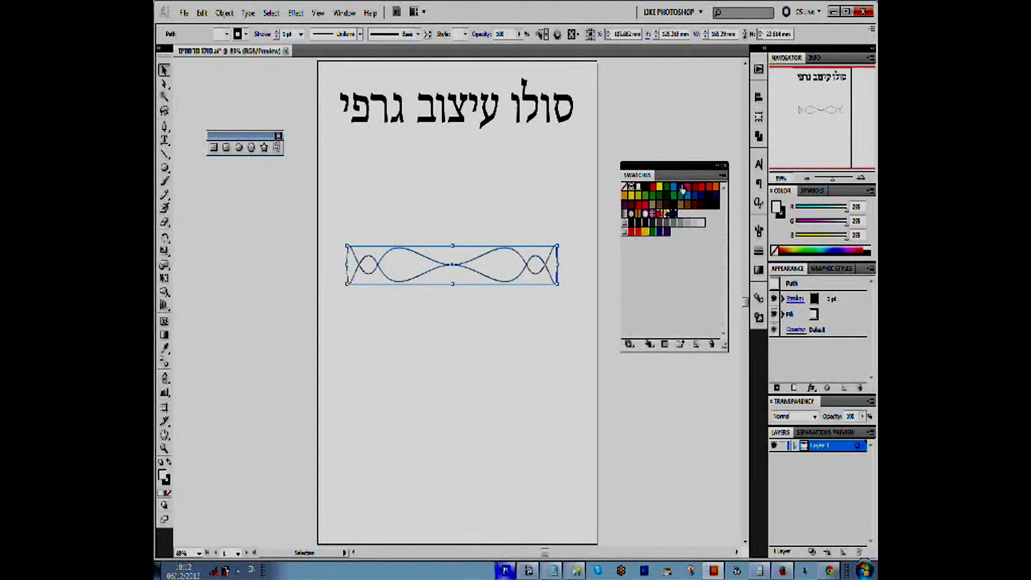
- Fill the ornament dark navy and paste a copy in front of it
left_click(683, 197)
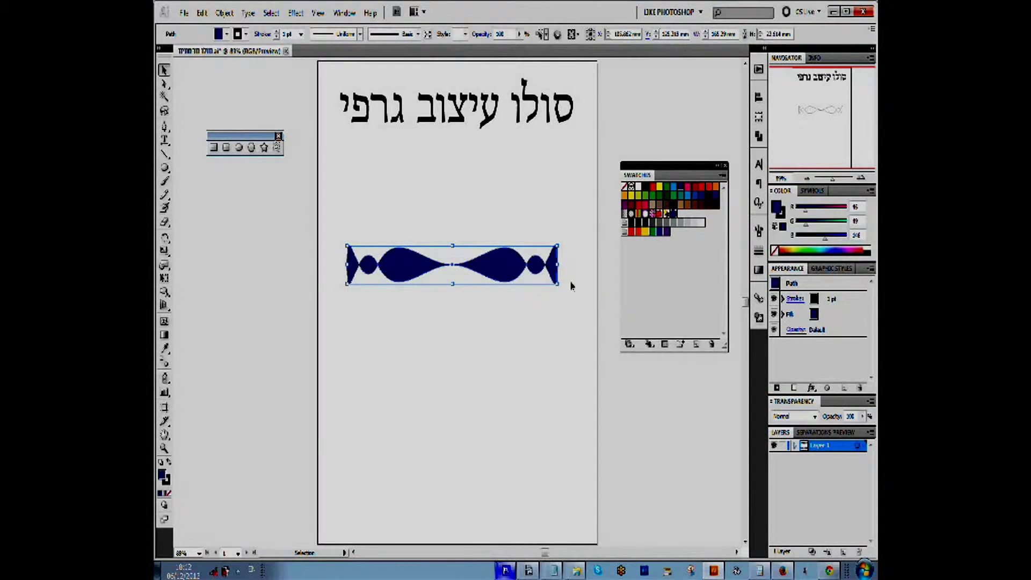
left_click(202, 13)
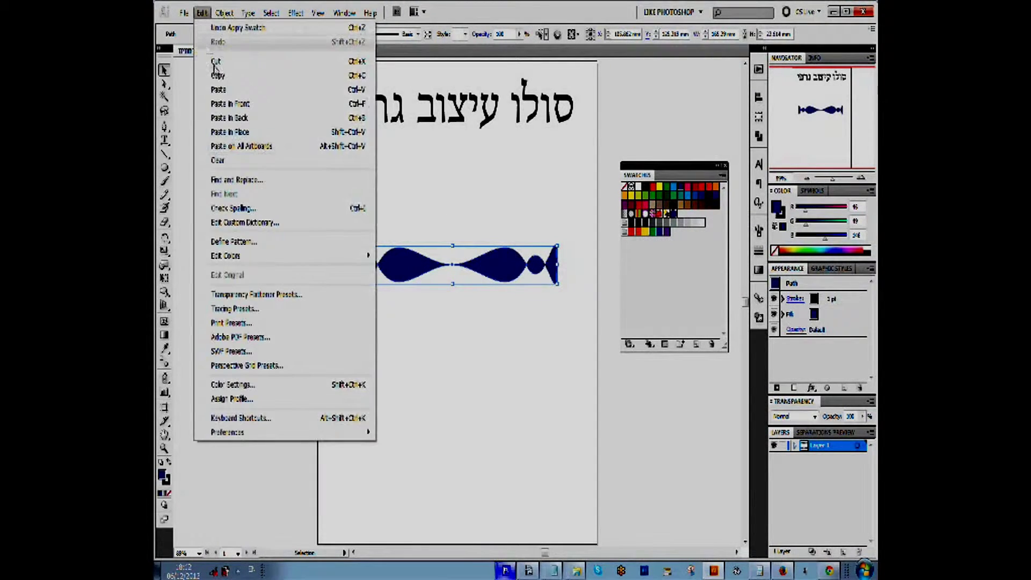
left_click(501, 294)
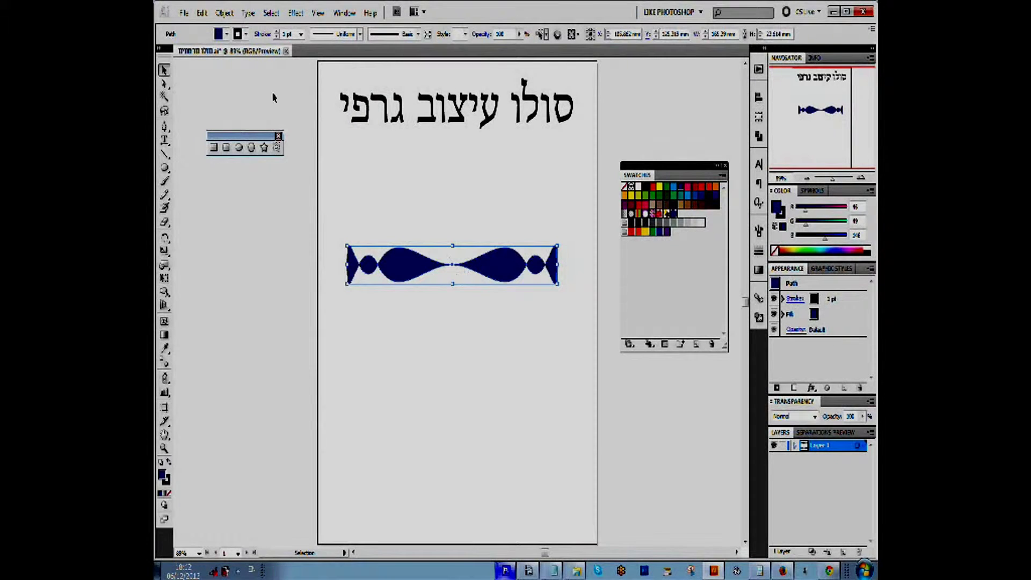
left_click(202, 13)
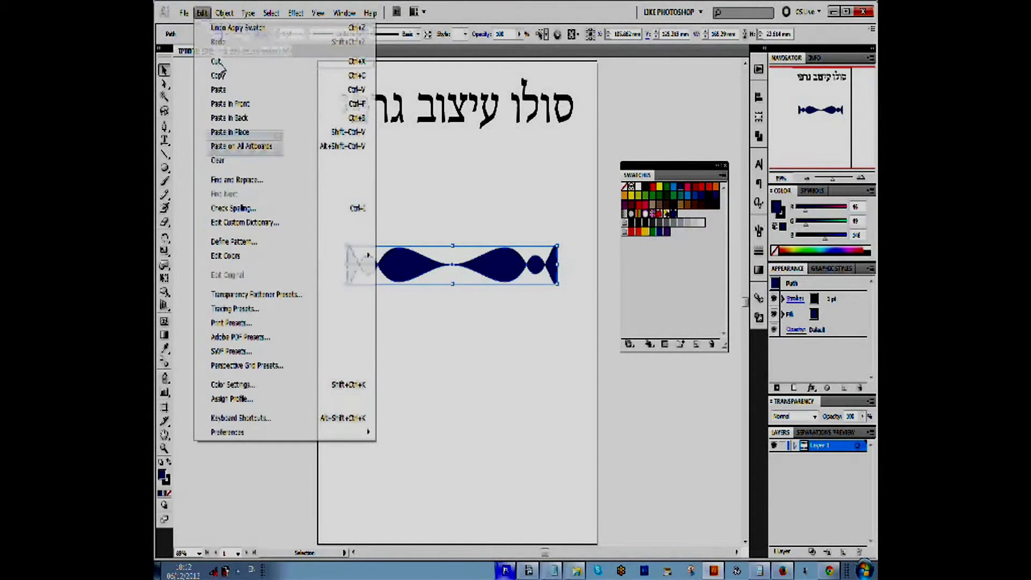
left_click(231, 99)
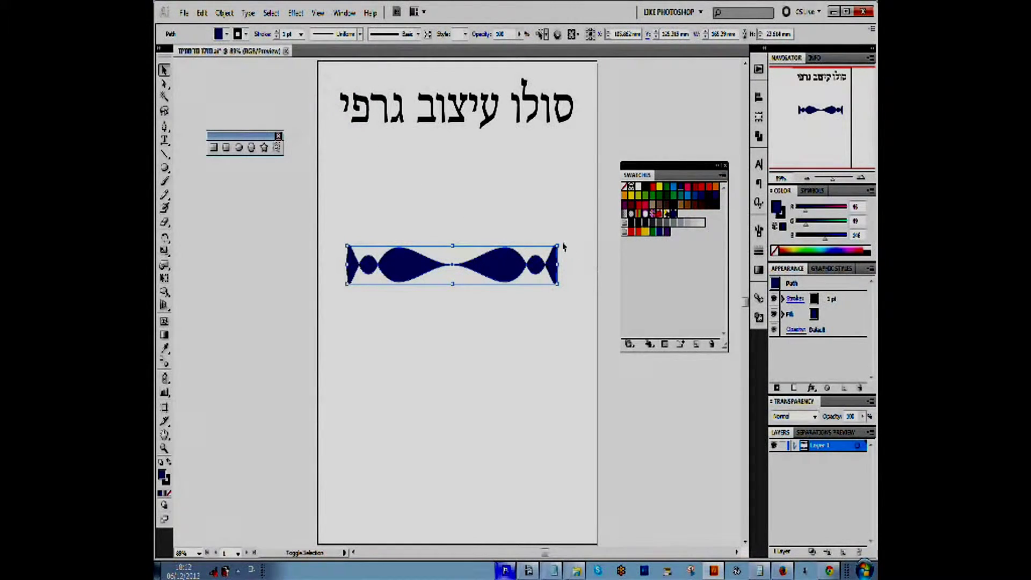
left_click(560, 223)
- Rotate the copy 90° to form a navy cross and move the cross lower
left_click_drag(541, 194, 426, 308)
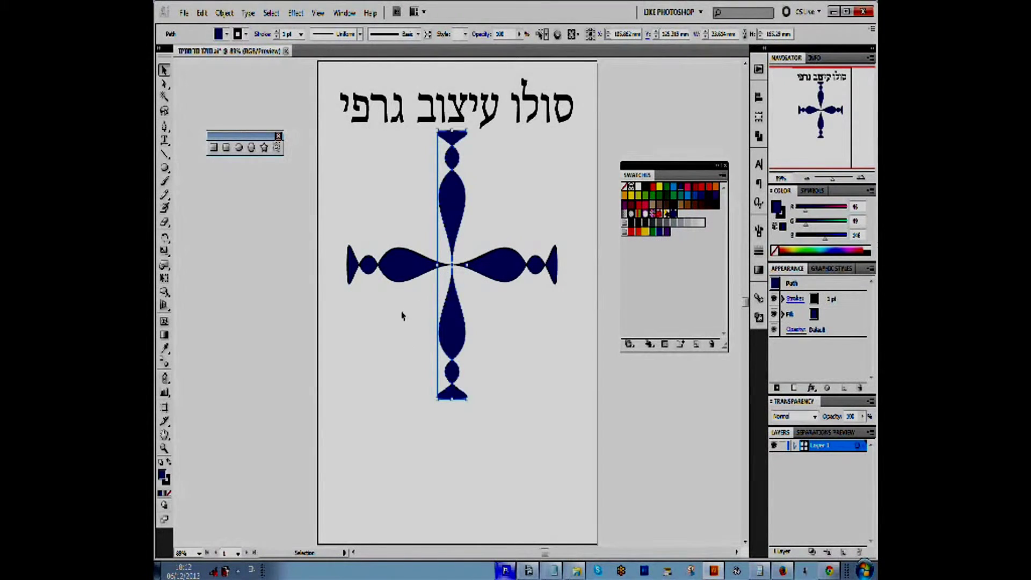
left_click(524, 260, "shift")
left_click_drag(508, 263, 513, 317)
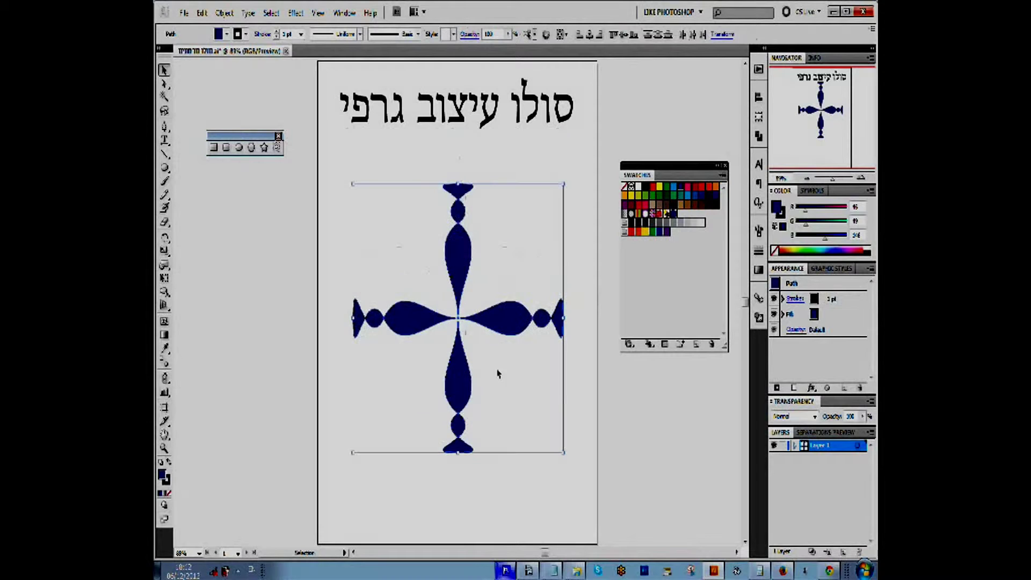
- Copy the cross, paste it in front, and hide edges with Ctrl+H
left_click(202, 13)
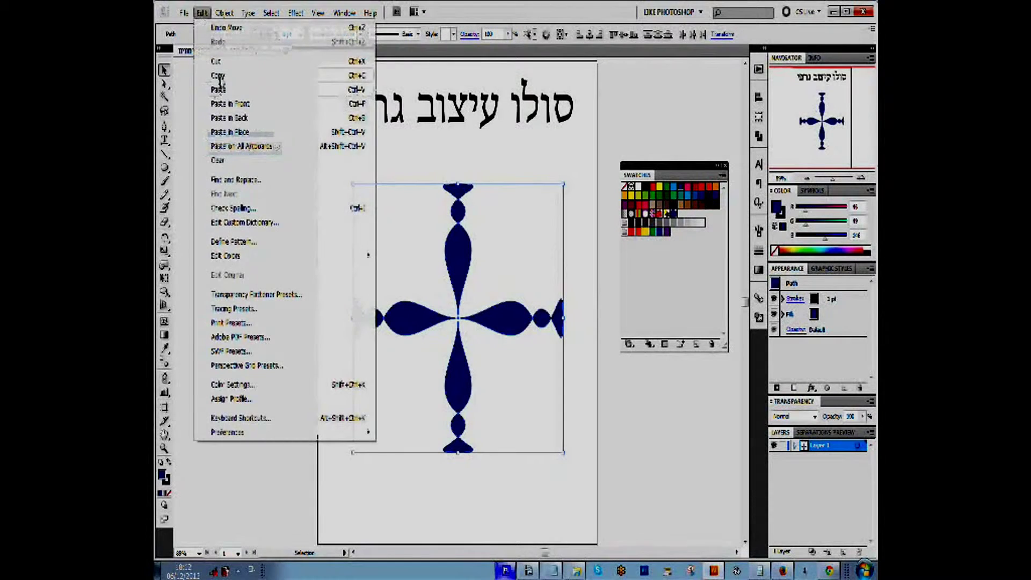
left_click(216, 76)
left_click(202, 13)
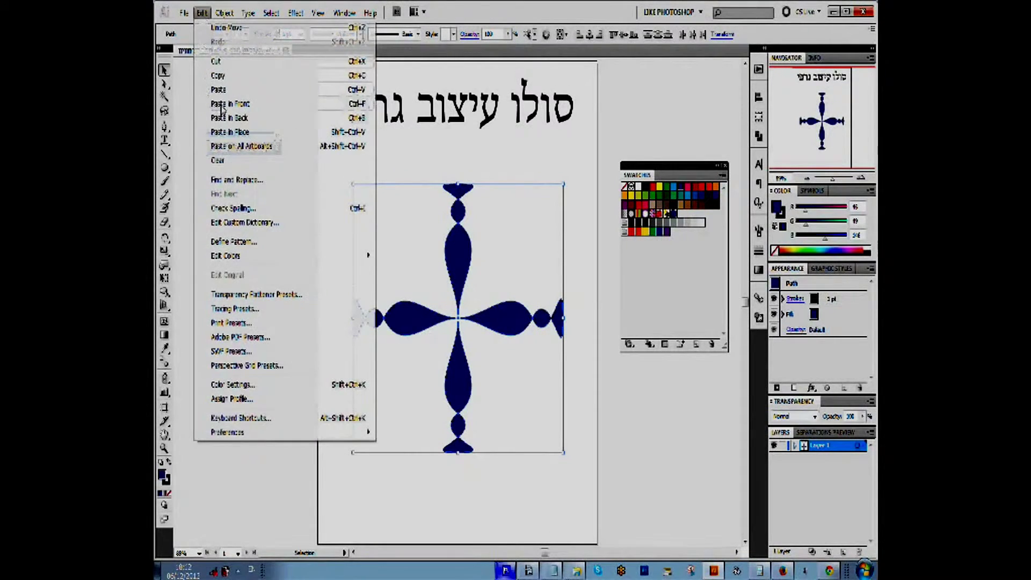
left_click(220, 110)
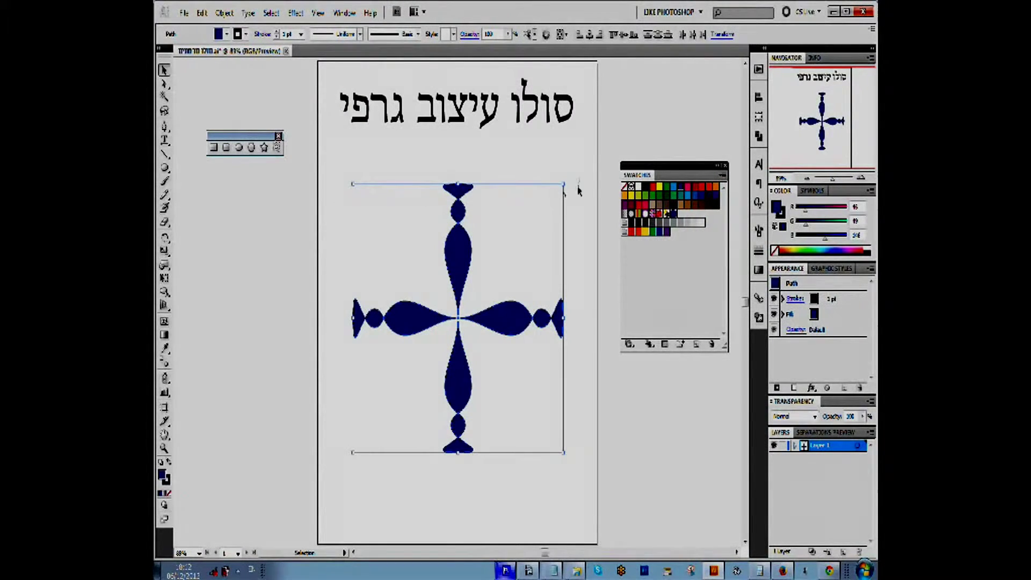
key("ctrl+h")
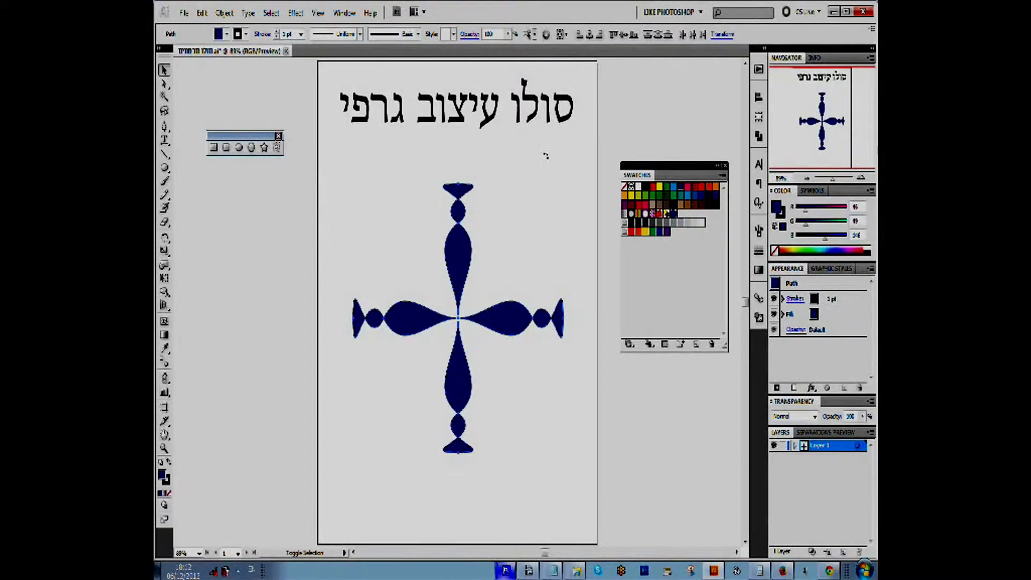
- Rotate the pasted cross 45° into an eight-armed star, shrink it slightly and move it up
left_click_drag(545, 155, 495, 132)
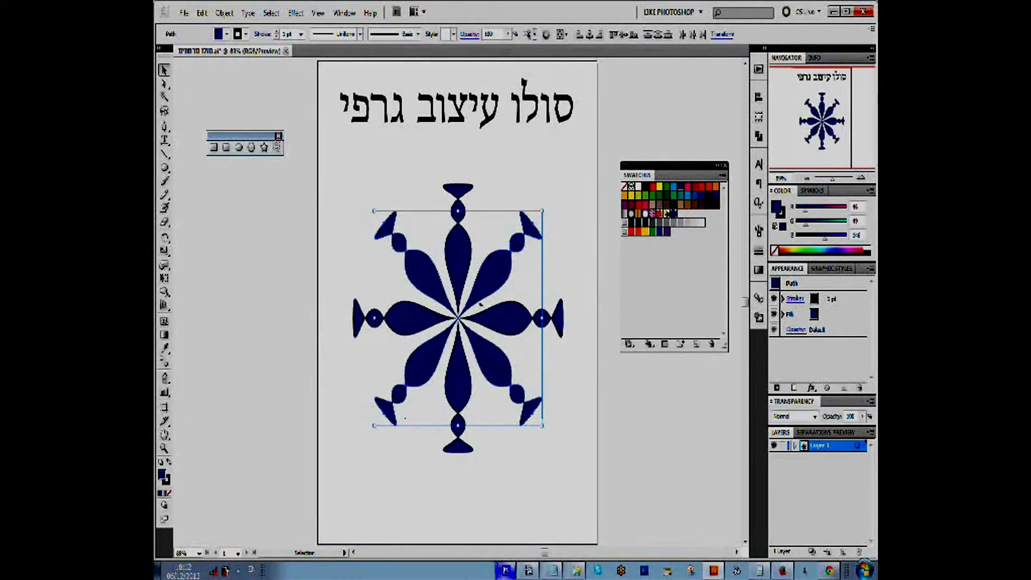
left_click(455, 285)
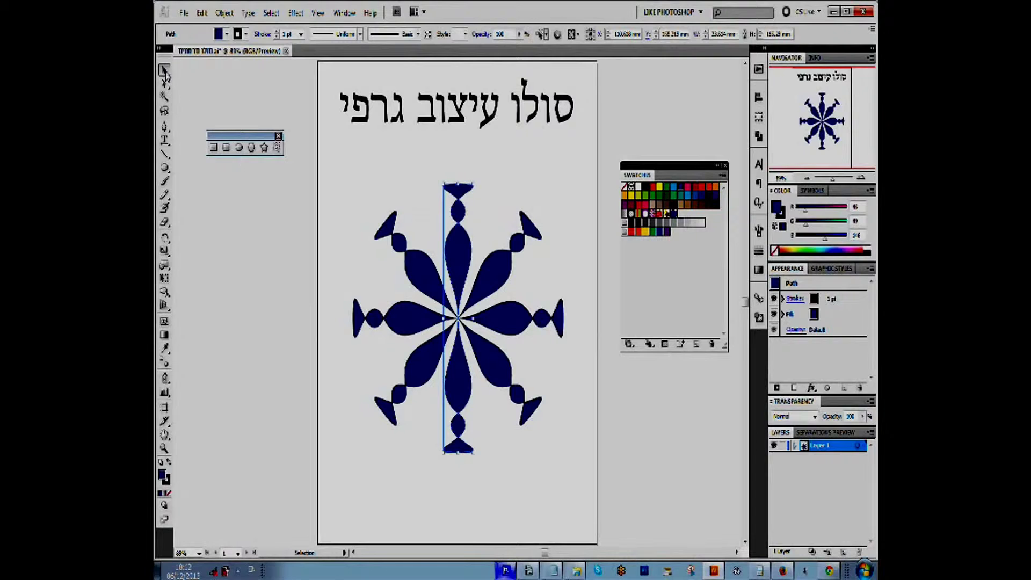
left_click_drag(354, 188, 583, 460)
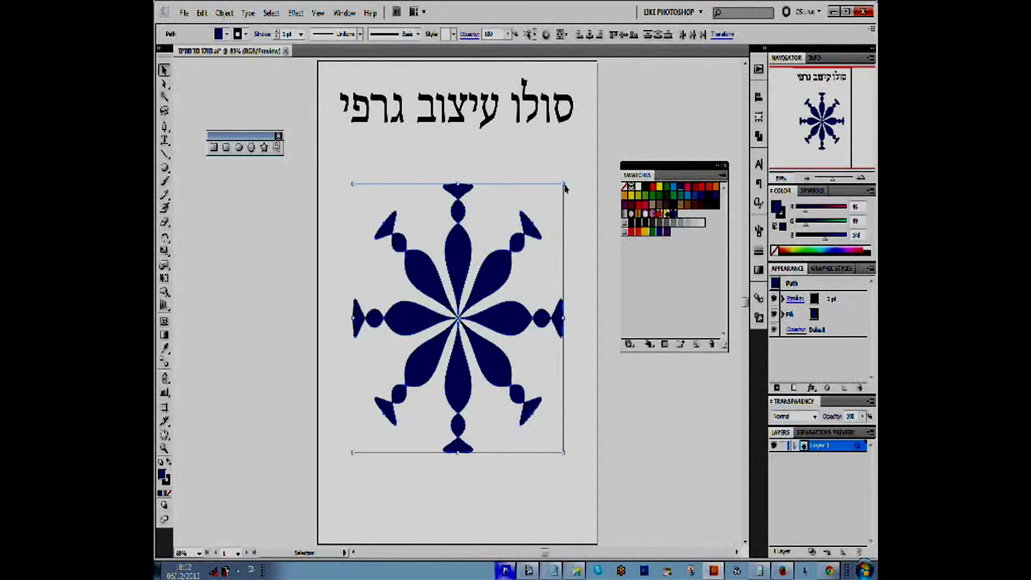
left_click_drag(564, 185, 551, 201)
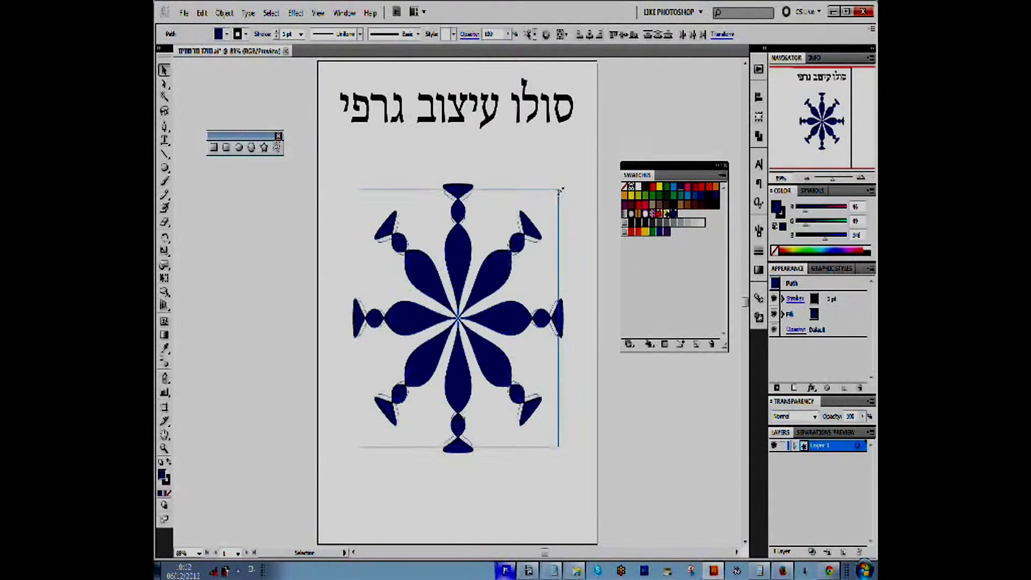
left_click_drag(479, 269, 485, 243)
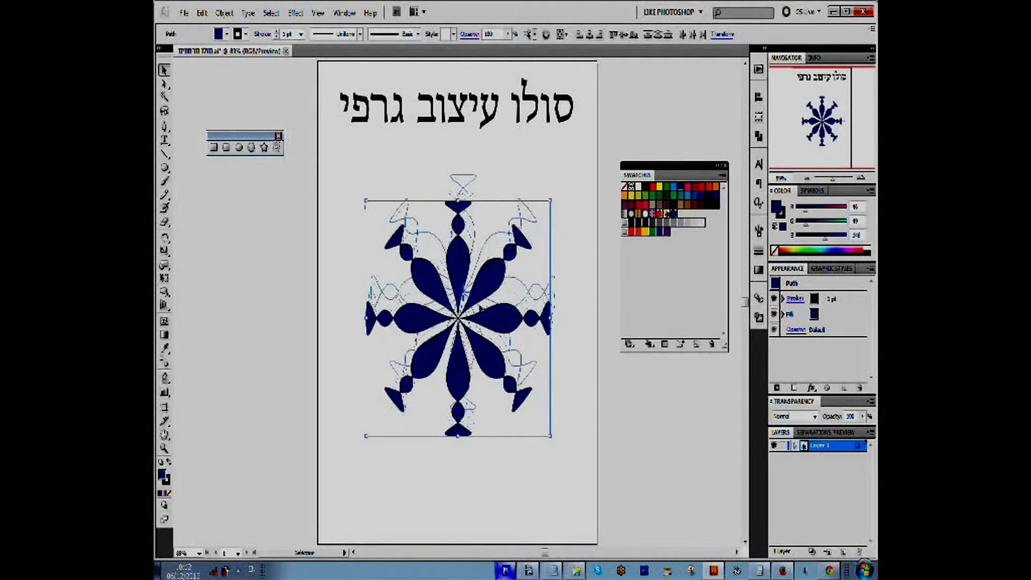
left_click(239, 147)
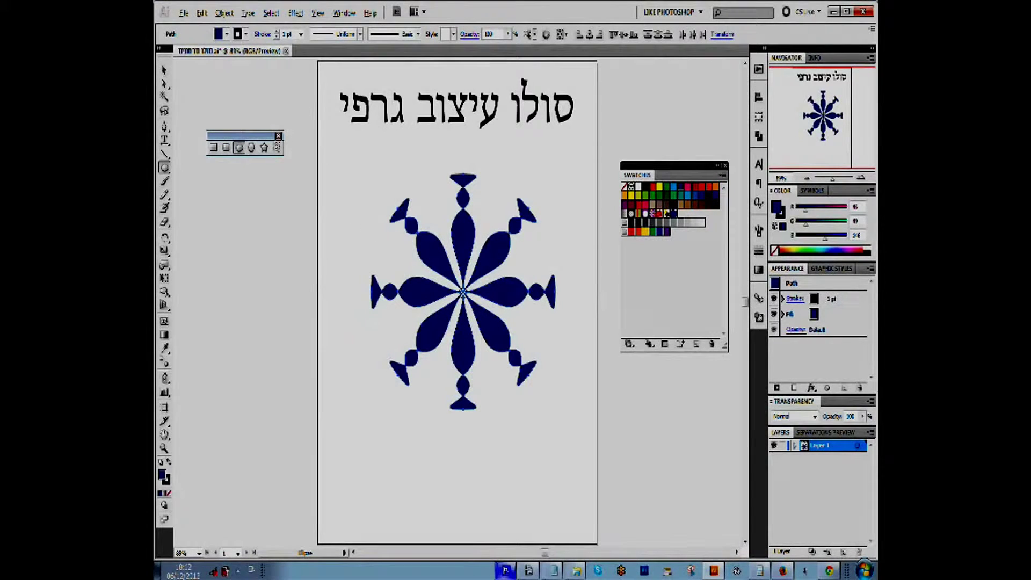
- Draw a medium blue ellipse centred on the star and send it behind
left_click_drag(463, 292, 555, 190)
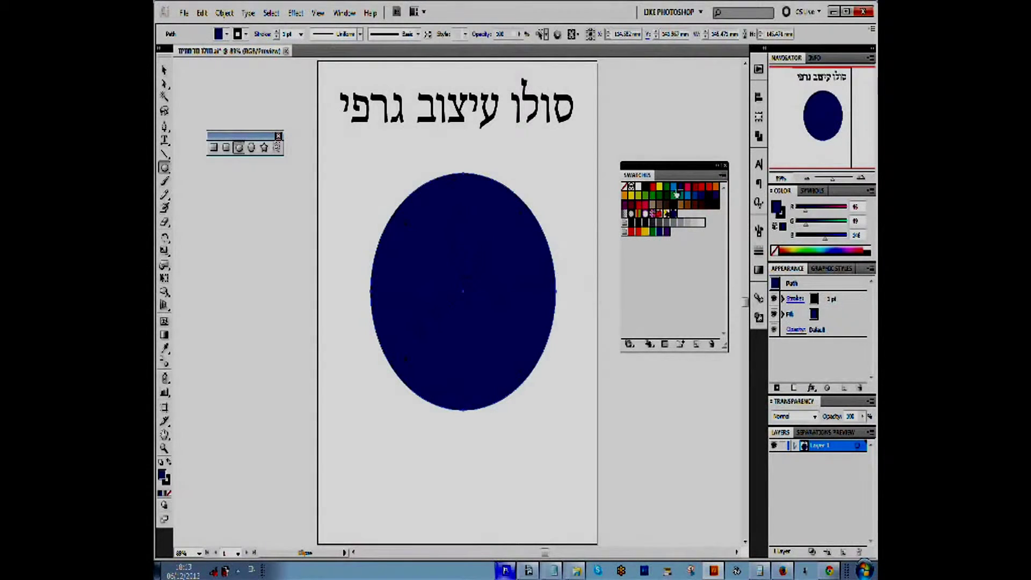
left_click(674, 188)
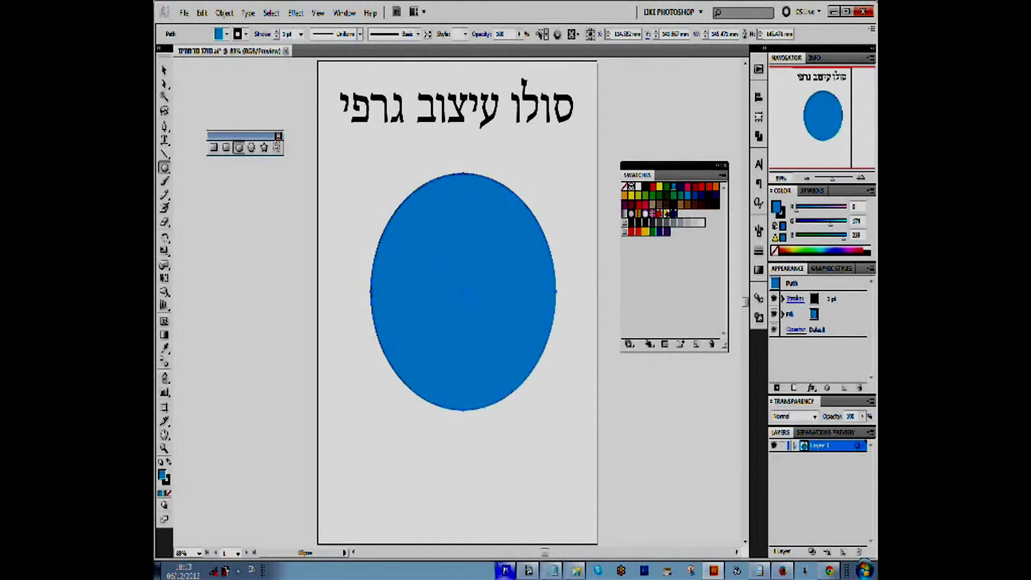
right_click(439, 264)
mouse_move(469, 448)
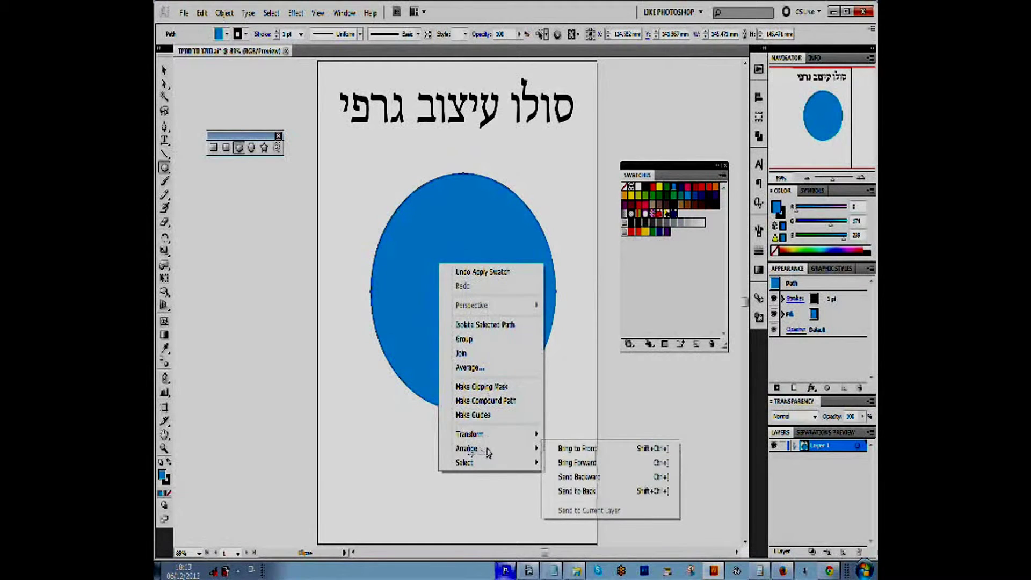
left_click(591, 491)
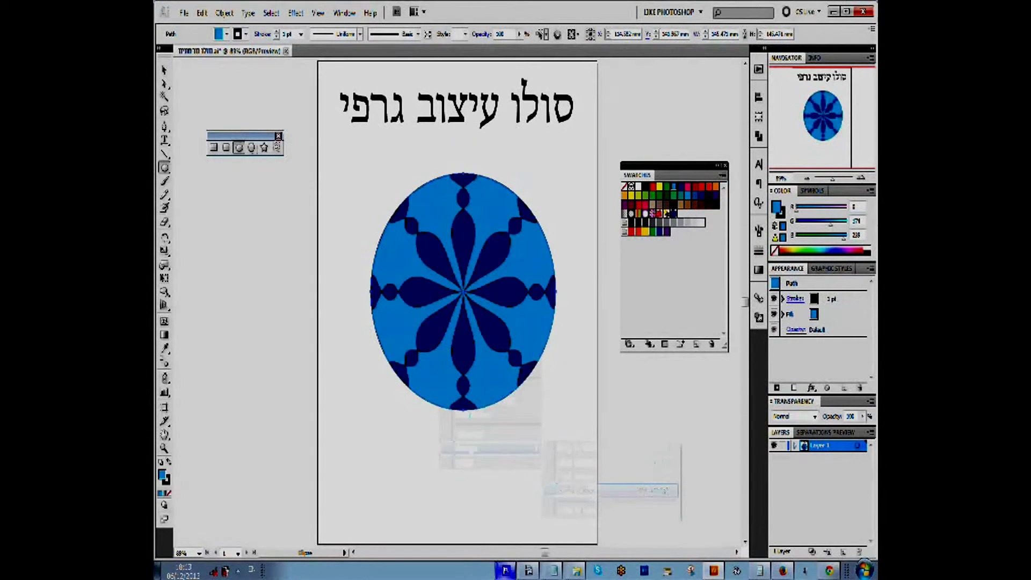
- Move the blue ellipse and star together to the left edge of the page
left_click(165, 71)
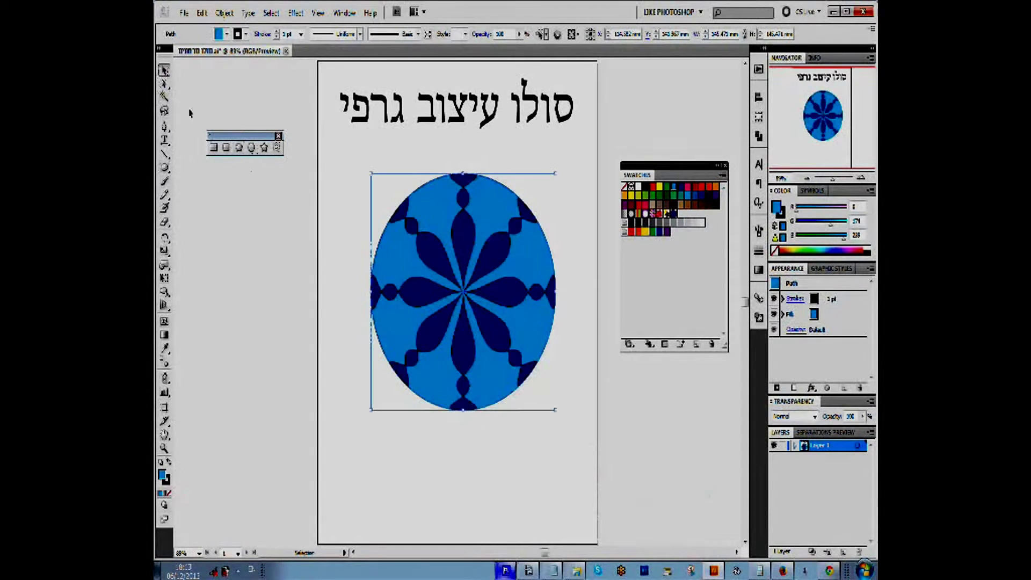
left_click(340, 314)
left_click_drag(340, 185, 572, 434)
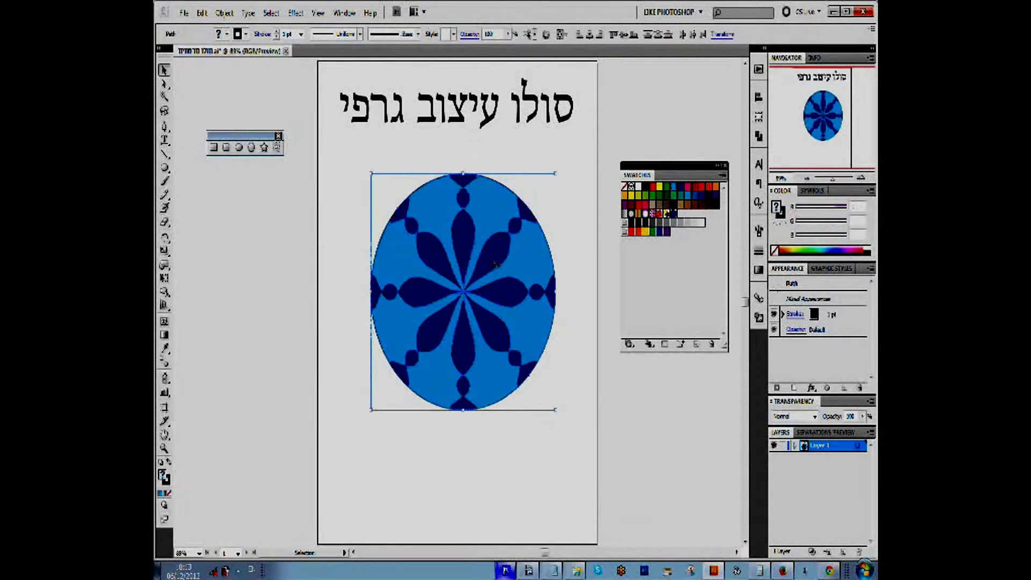
left_click_drag(495, 264, 267, 263)
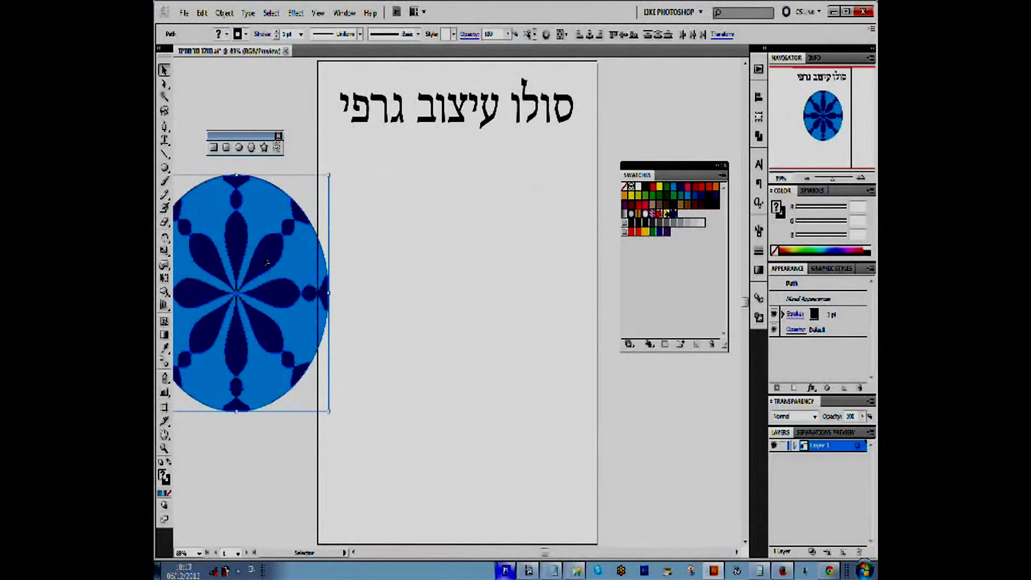
- Draw a tall narrow ellipse mid-page and add anchor points to it
left_click(240, 148)
left_click_drag(449, 168, 490, 451)
left_click(165, 84)
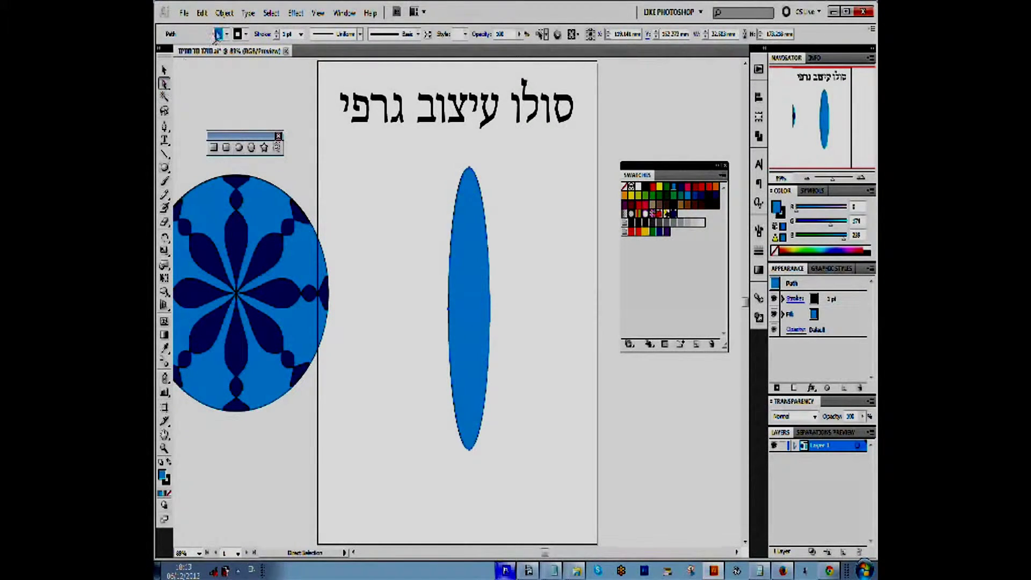
left_click(225, 12)
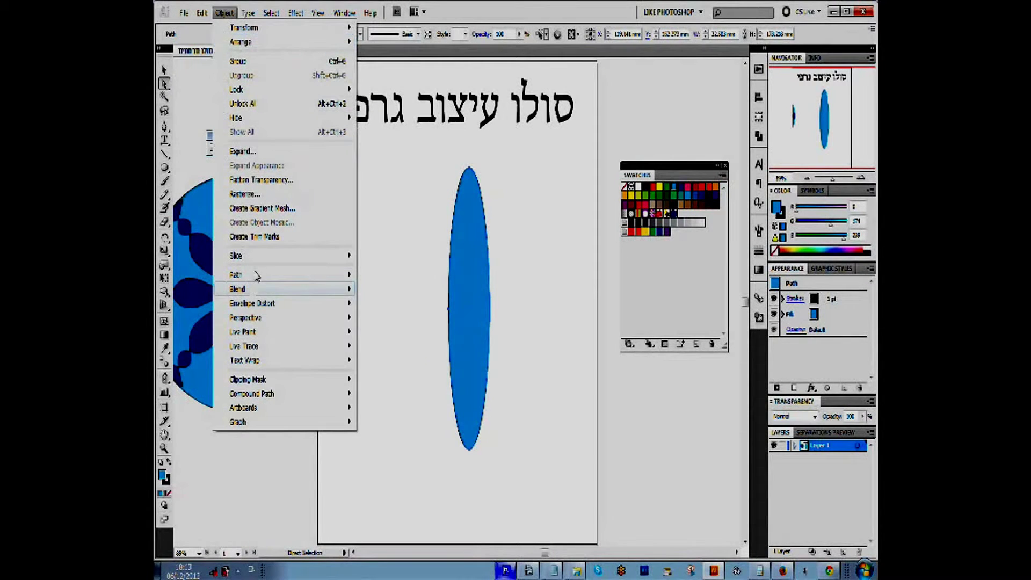
mouse_move(236, 275)
left_click(404, 357)
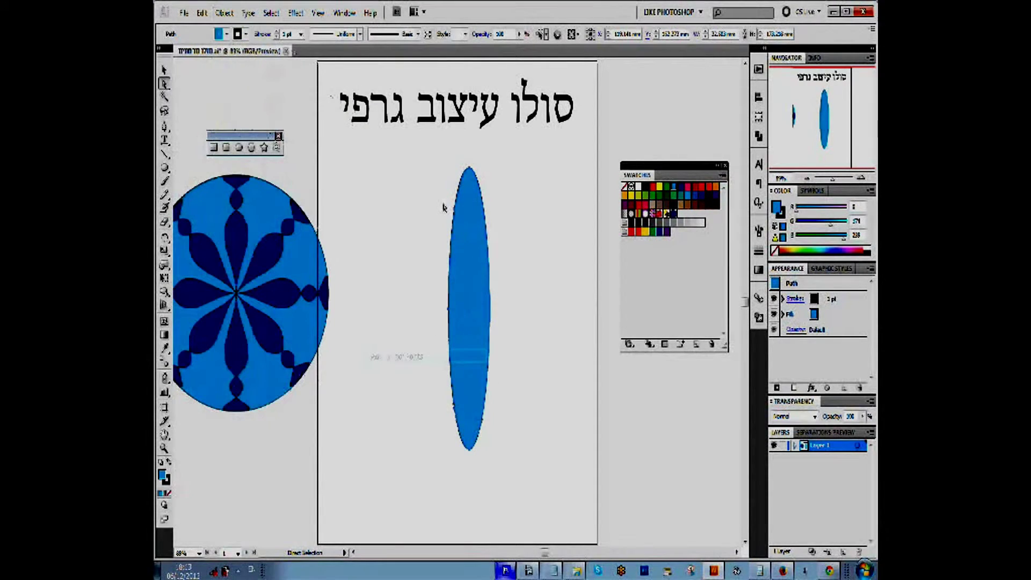
- Average its anchors three times until it collapses into a thin vertical stem
right_click(491, 224)
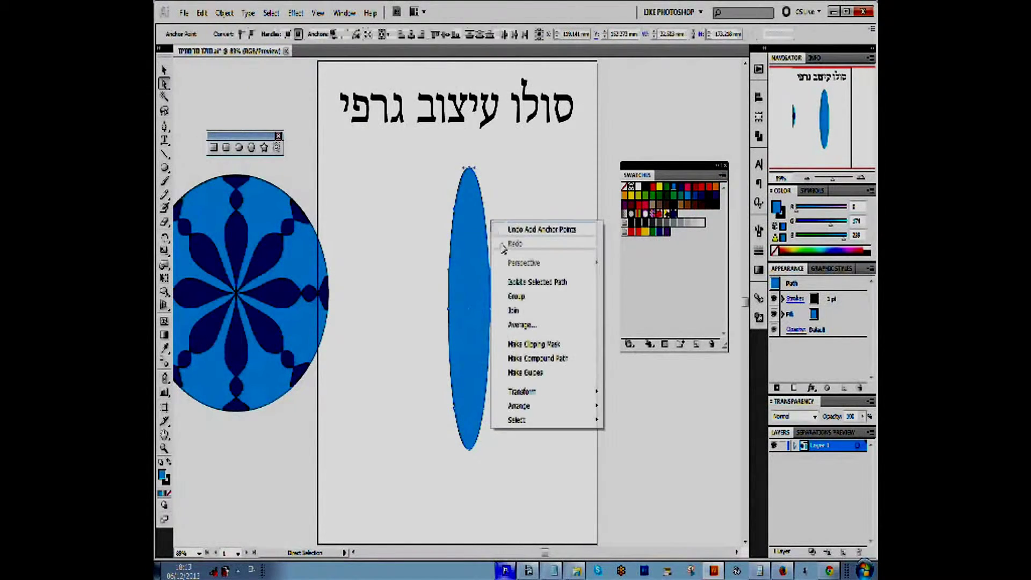
left_click(520, 324)
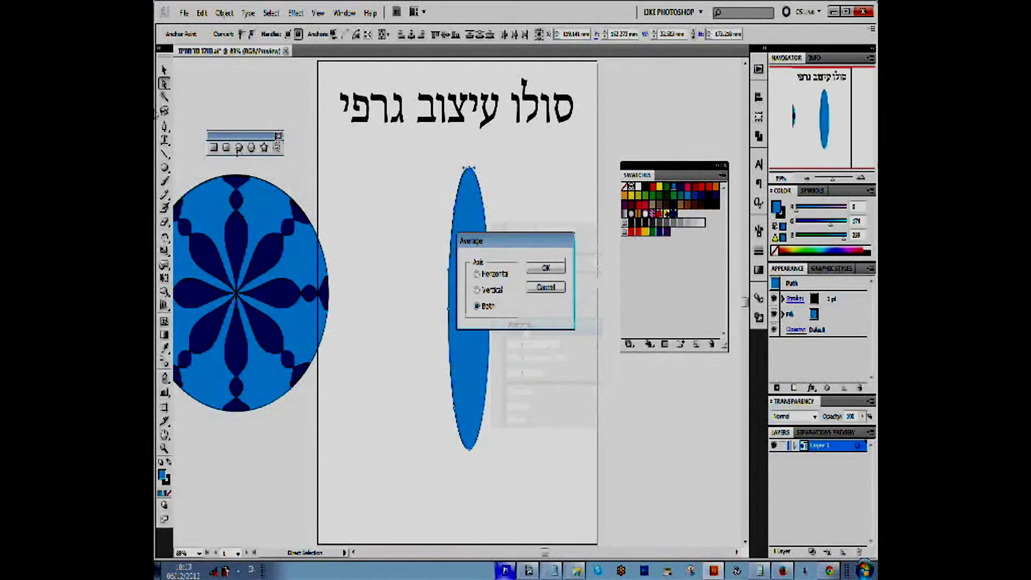
left_click(546, 268)
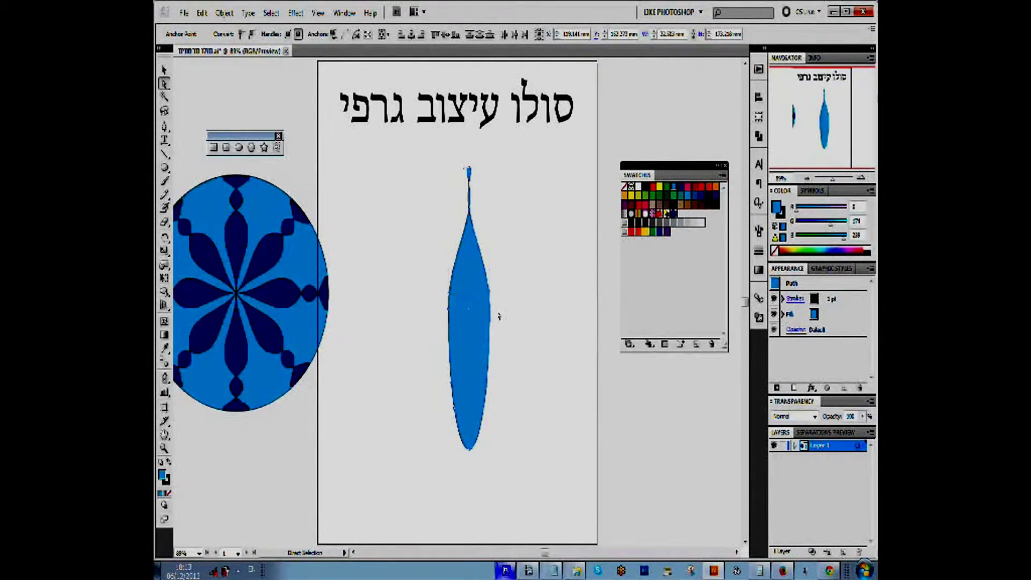
right_click(495, 312)
left_click(531, 417)
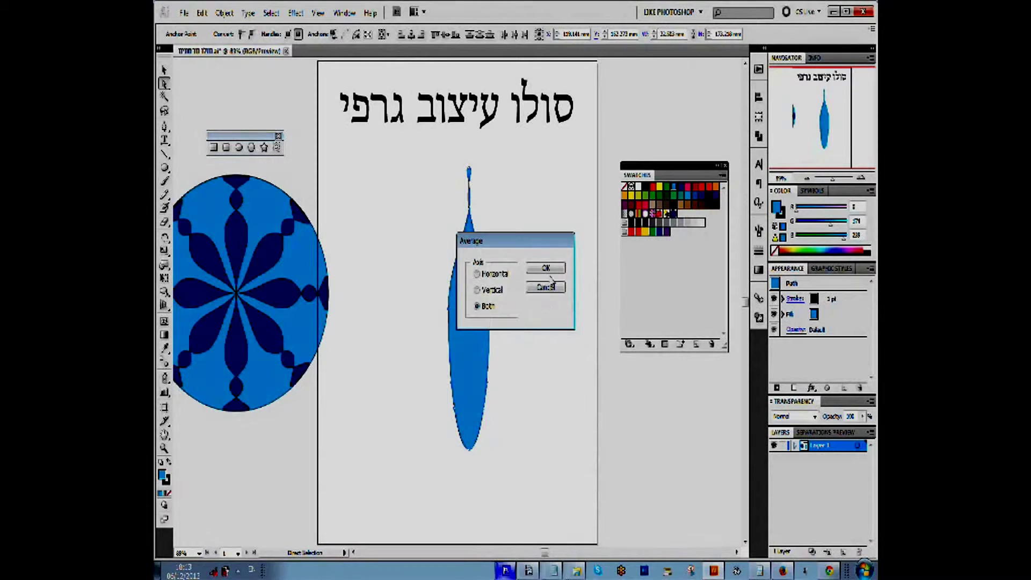
left_click(545, 268)
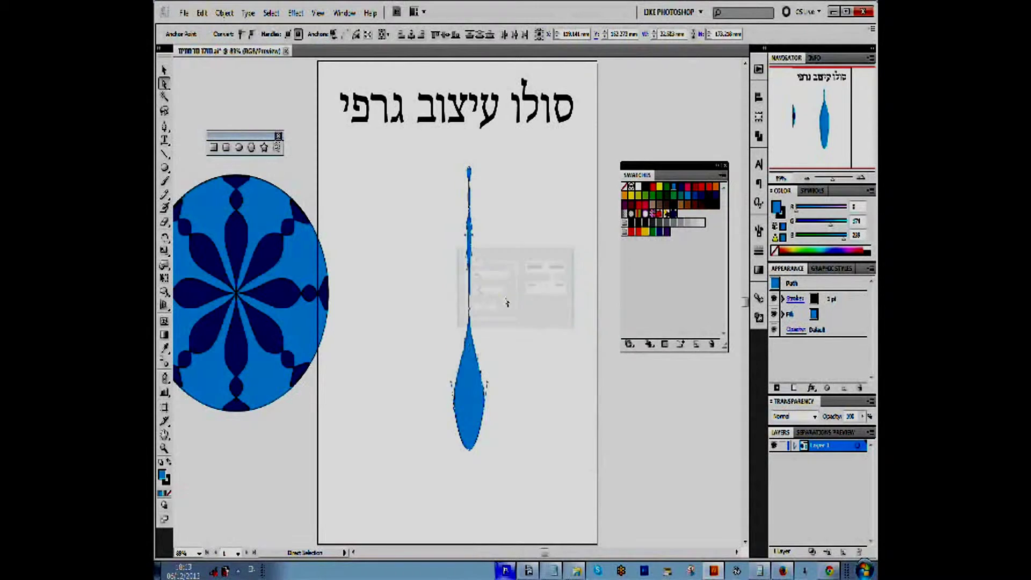
right_click(485, 402)
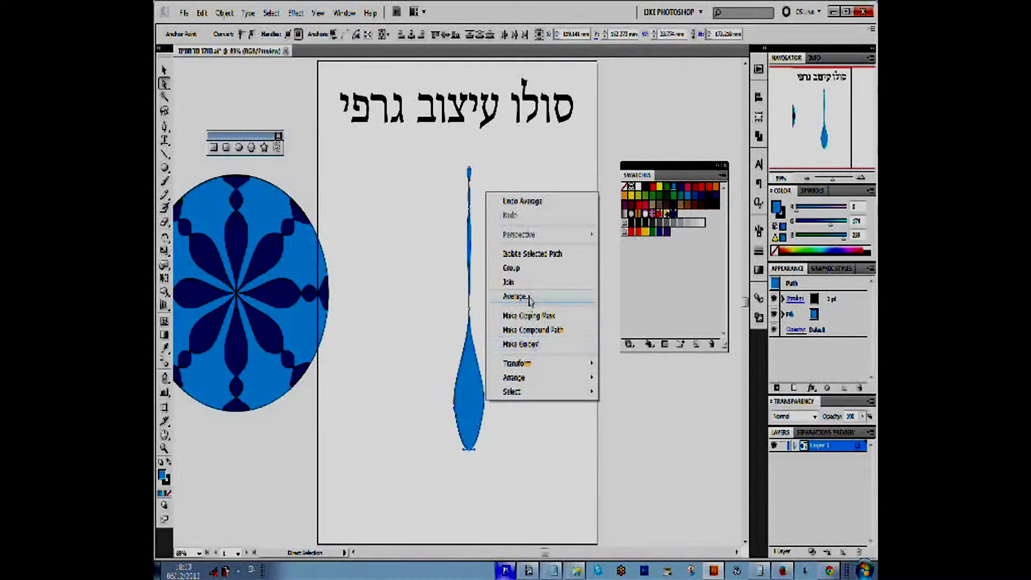
left_click(531, 296)
left_click(544, 266)
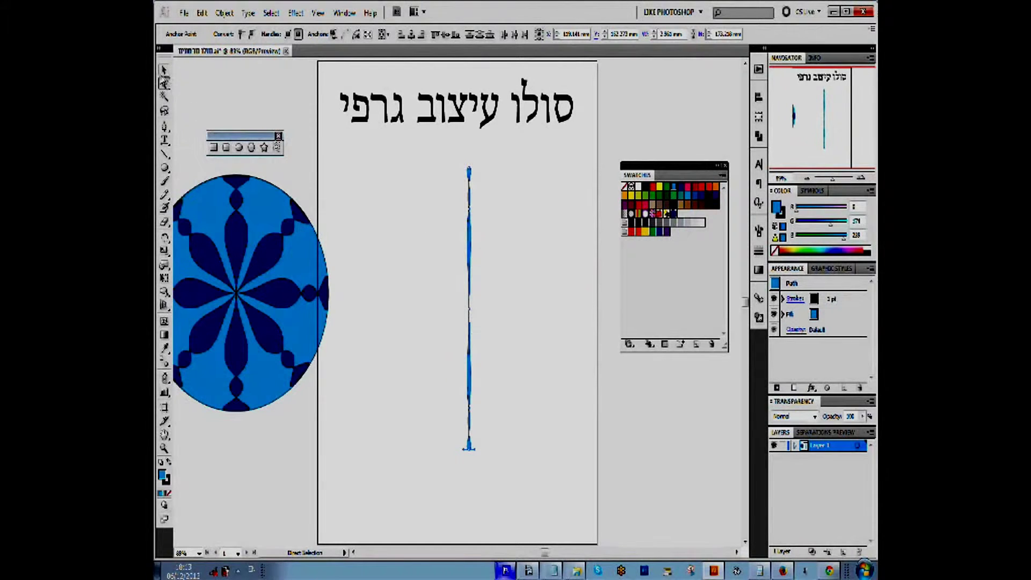
- Select the thin vertical stem and widen it into a beaded vase shape
key("v")
left_click(421, 279)
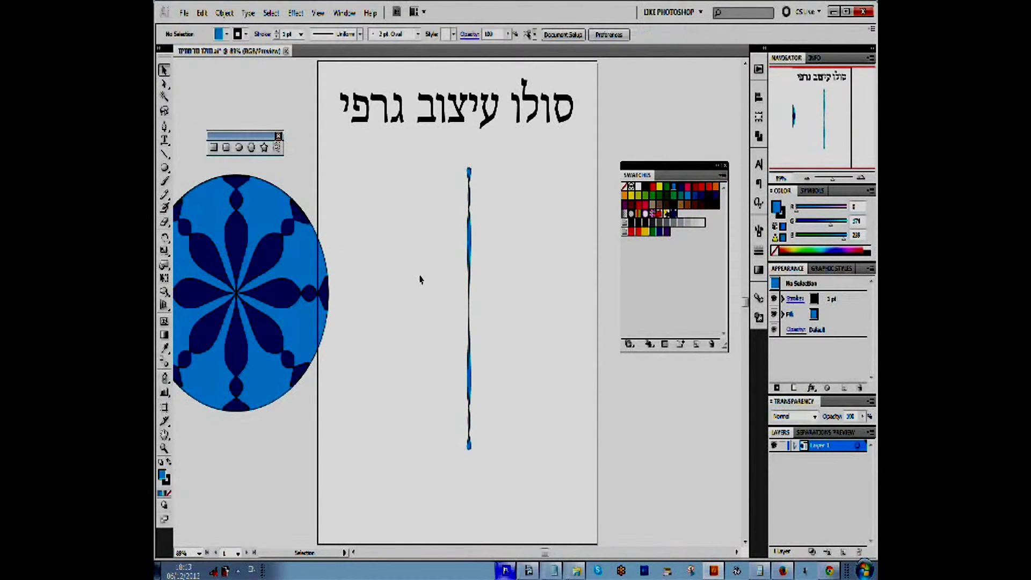
left_click(472, 308)
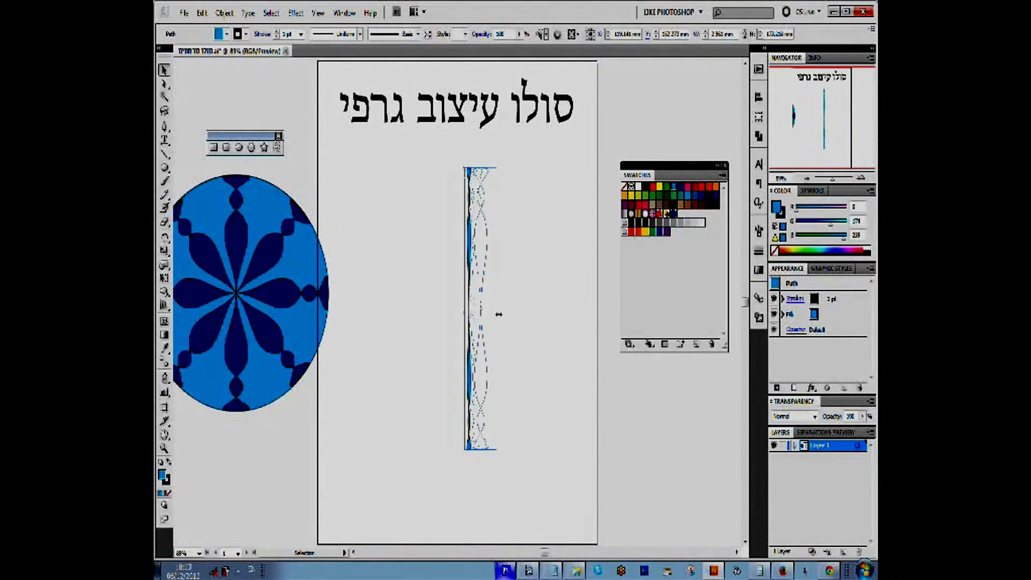
left_click_drag(499, 314, 520, 306)
- Shrink the vase shape to a small piece and move it up below the heading
mouse_move(506, 254)
left_mouse_down()
mouse_move(460, 277)
mouse_move(447, 245)
left_mouse_up()
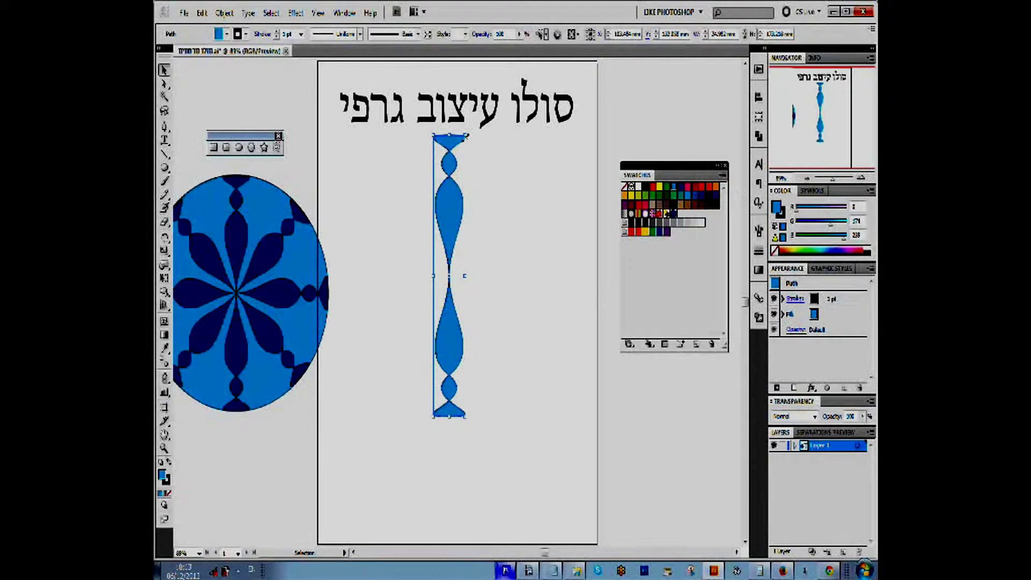
left_click_drag(452, 168, 438, 204)
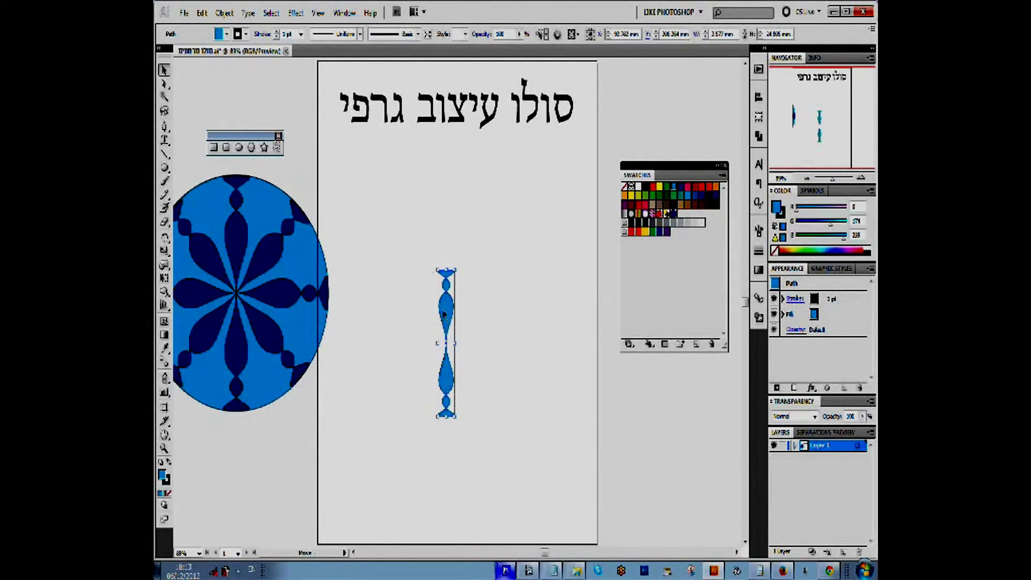
left_click_drag(444, 314, 451, 209)
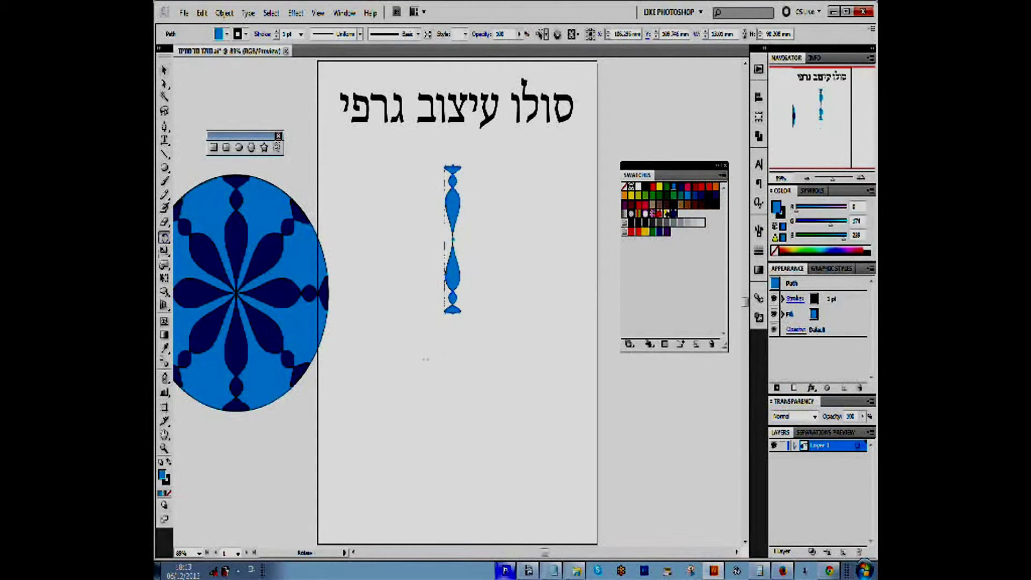
- Copy the vase at 20° around its bottom tip, repeating until the circle closes, then deselect
left_click(452, 314, "alt")
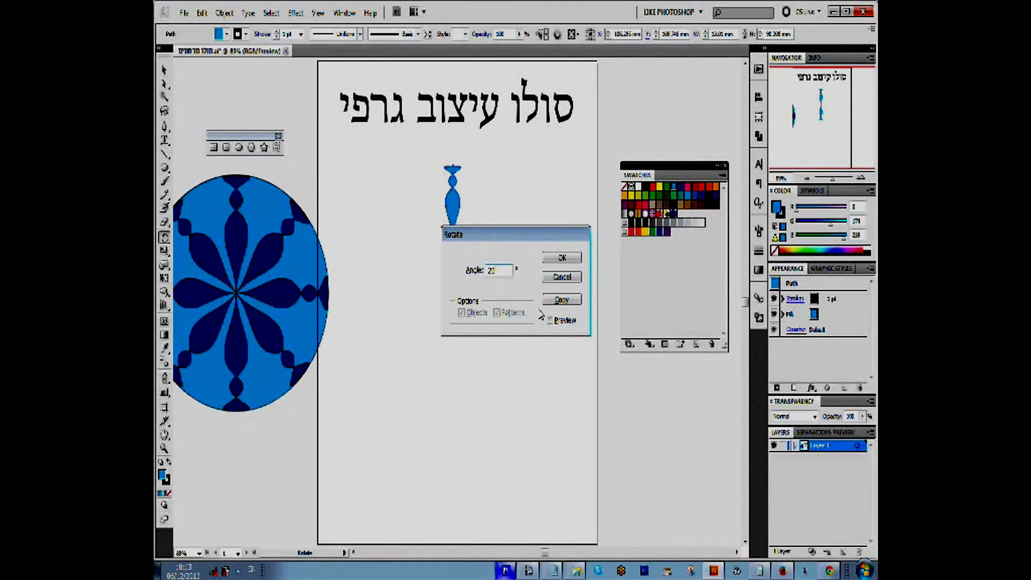
left_click(562, 300)
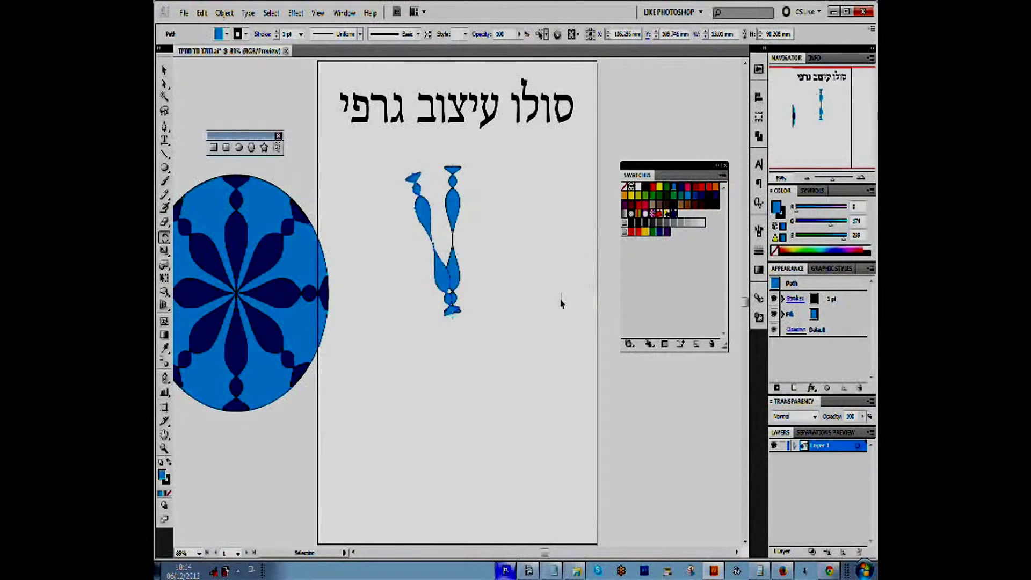
key("ctrl+d")
key("ctrl+d")
key("ctrl+d")
key("ctrl+d")
key("ctrl+d")
key("ctrl+d")
key("ctrl+d")
key("ctrl+d")
key("ctrl+d")
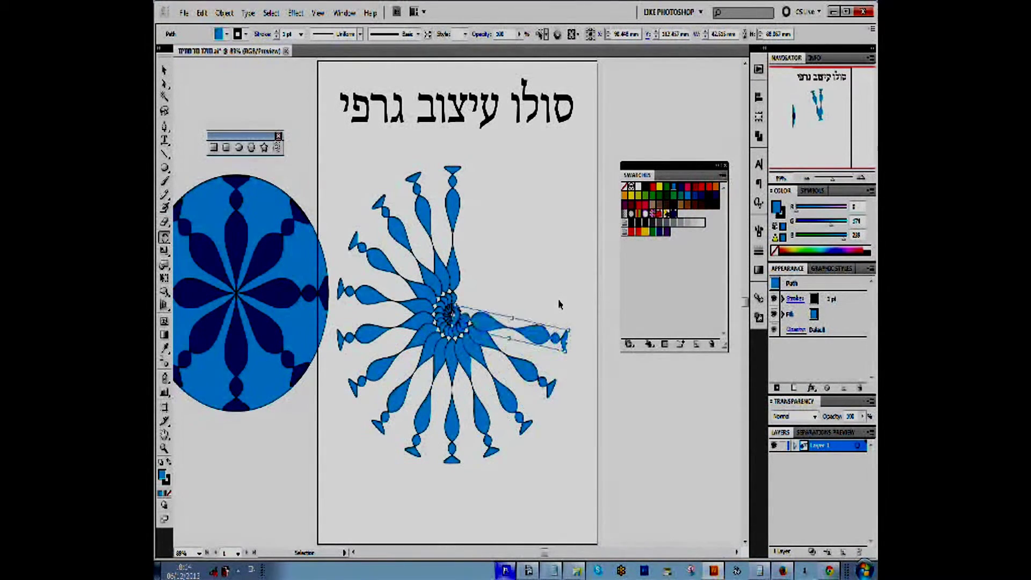
key("ctrl+d")
key("ctrl+d")
key("ctrl+d")
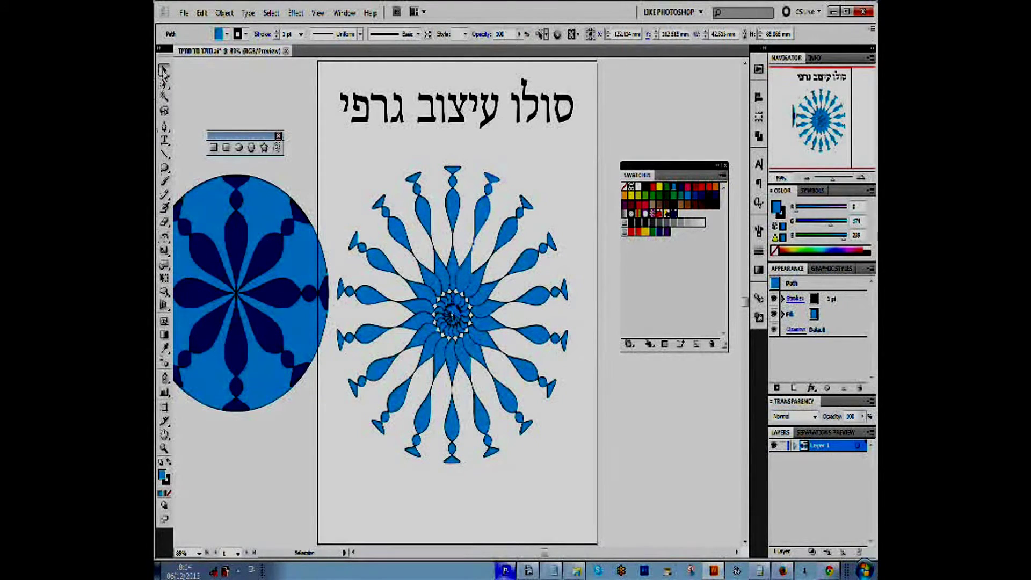
left_click(554, 159)
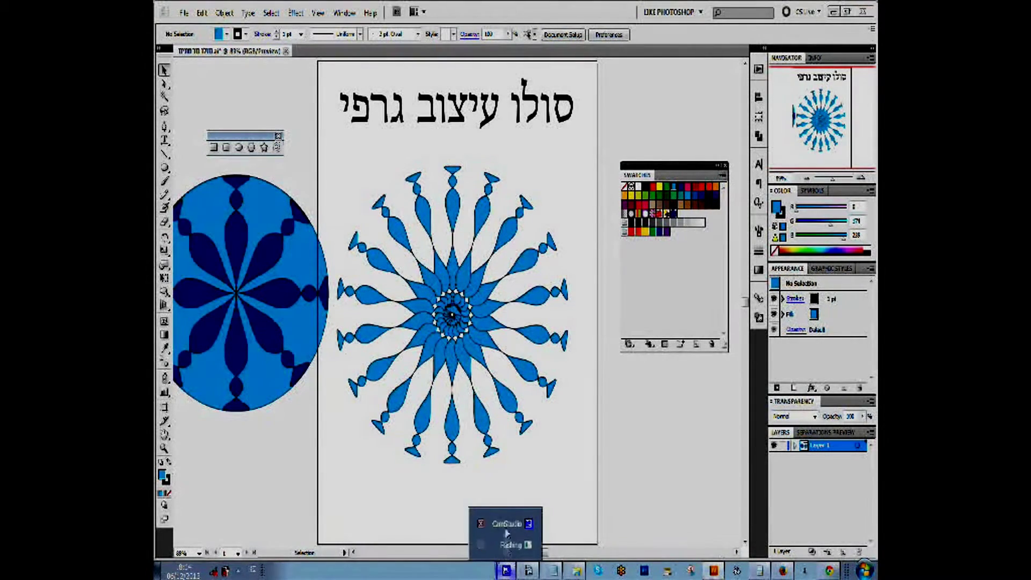
left_click(506, 572)
left_click(409, 553)
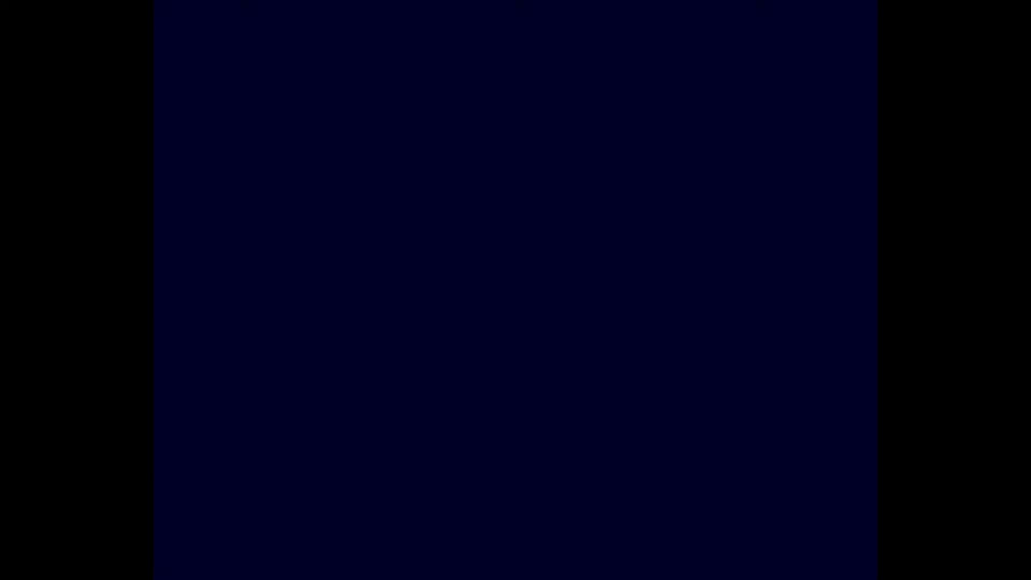